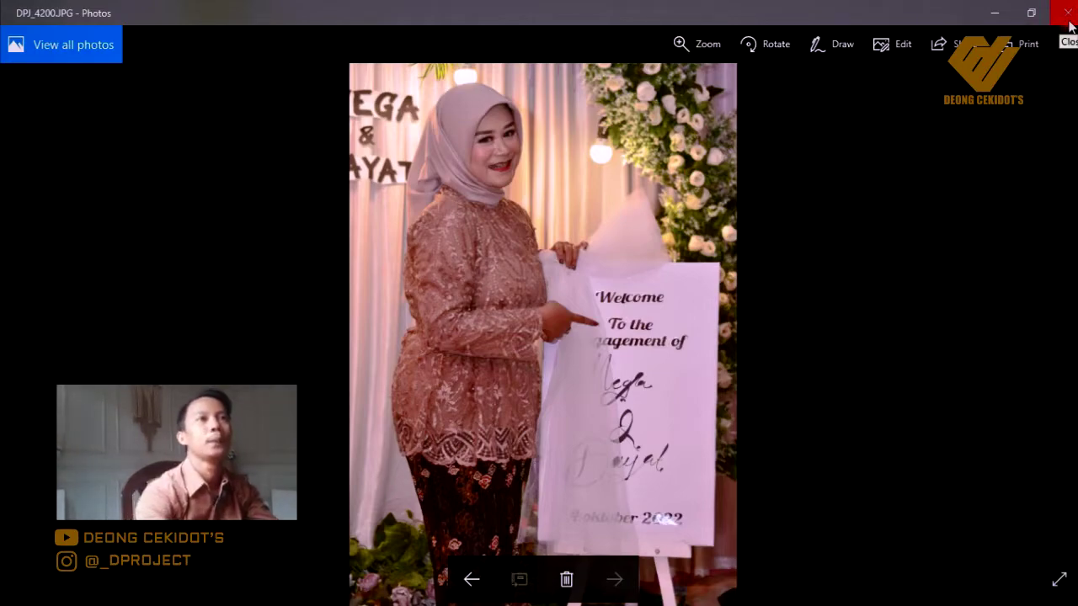
Close the Photos viewer showing DPJ_4200 to return to the KONTEN folder
{"action": "left_click", "coordinate": [1068, 13]}
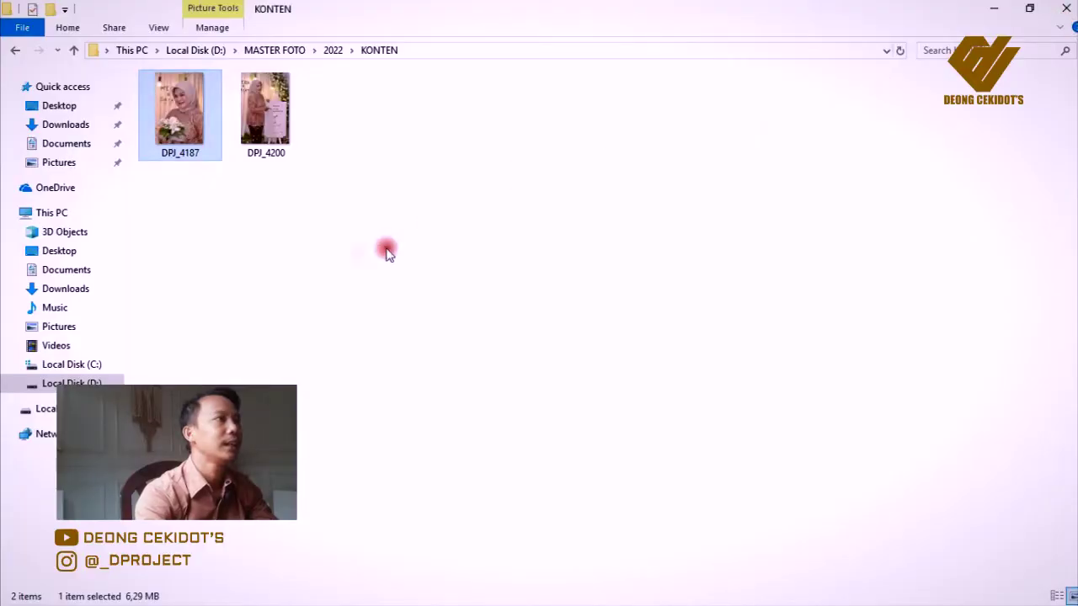
Select DPJ_4200 in the KONTEN folder and bring up its shortcut menu
{"action": "left_click", "coordinate": [269, 134]}
{"action": "left_click", "coordinate": [422, 215]}
{"action": "left_click", "coordinate": [179, 128]}
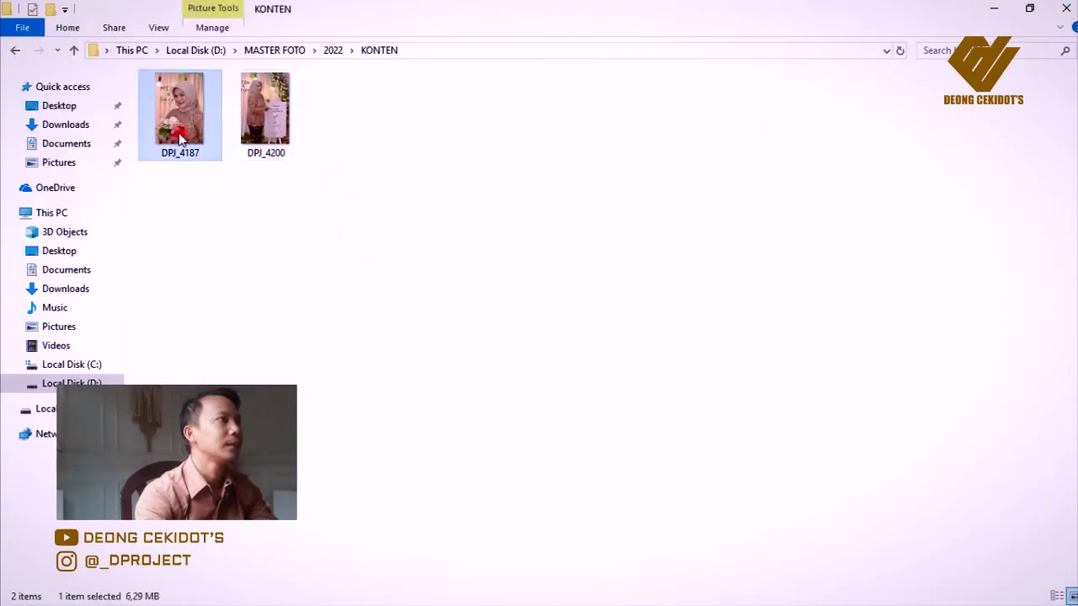
{"action": "left_click", "coordinate": [275, 139]}
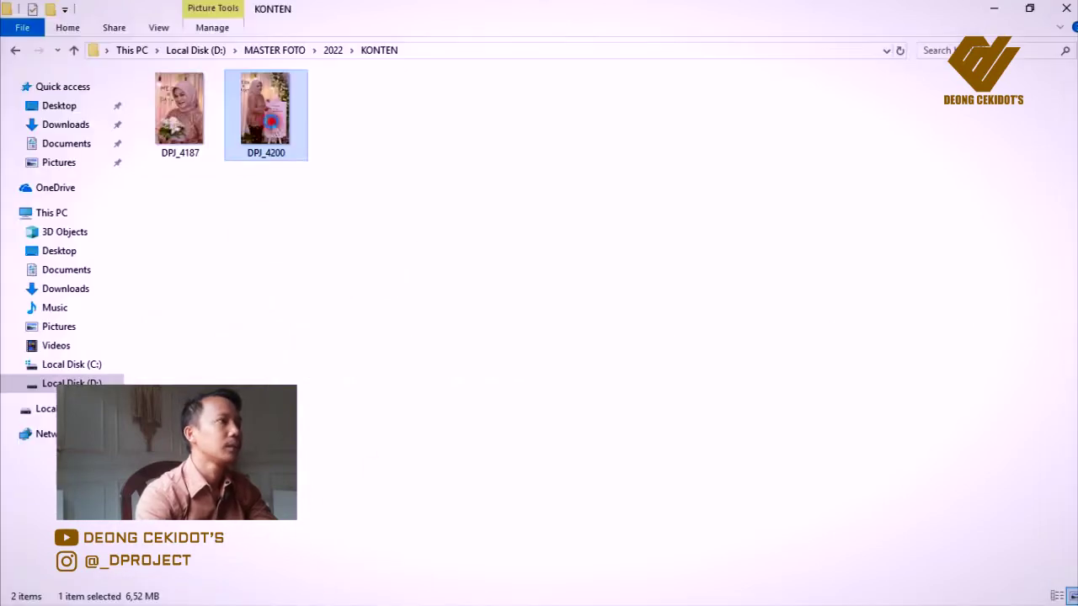
{"action": "right_click", "coordinate": [272, 125]}
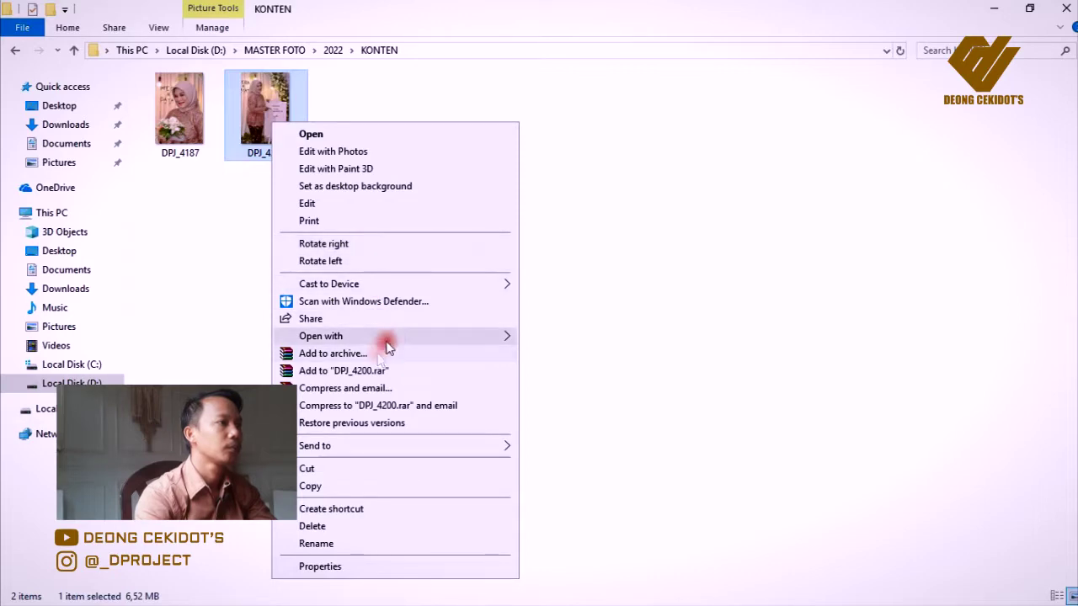
Open DPJ_4200 in Photoshop 2020 maximized, zoom the view, and turn off Auto-Select
{"action": "mouse_move", "coordinate": [320, 336]}
{"action": "left_click", "coordinate": [548, 340]}
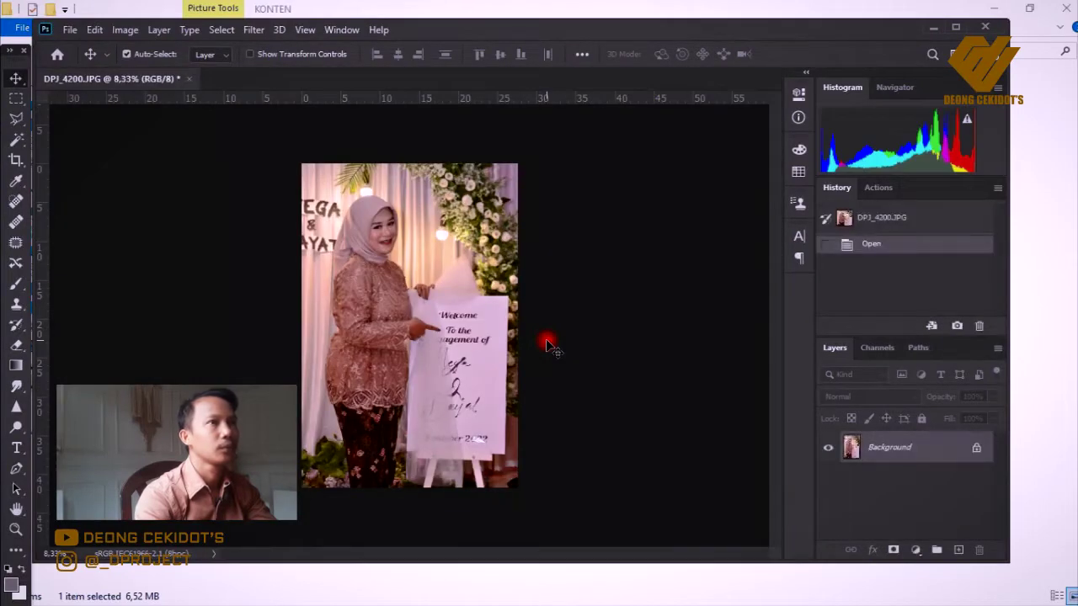
{"action": "left_click", "coordinate": [958, 28]}
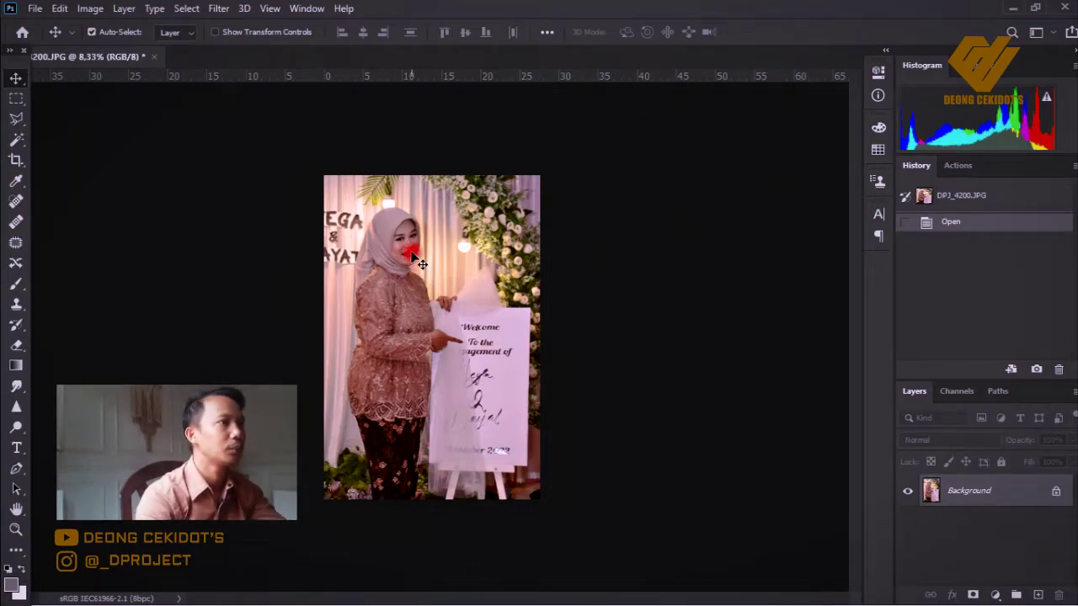
{"action": "scroll", "coordinate": [481, 272], "scroll_direction": "up", "scroll_amount": 2}
{"action": "scroll", "coordinate": [480, 274], "scroll_direction": "up", "scroll_amount": 1}
{"action": "scroll", "coordinate": [481, 276], "scroll_direction": "up", "scroll_amount": 1}
{"action": "scroll", "coordinate": [481, 280], "scroll_direction": "up", "scroll_amount": 1}
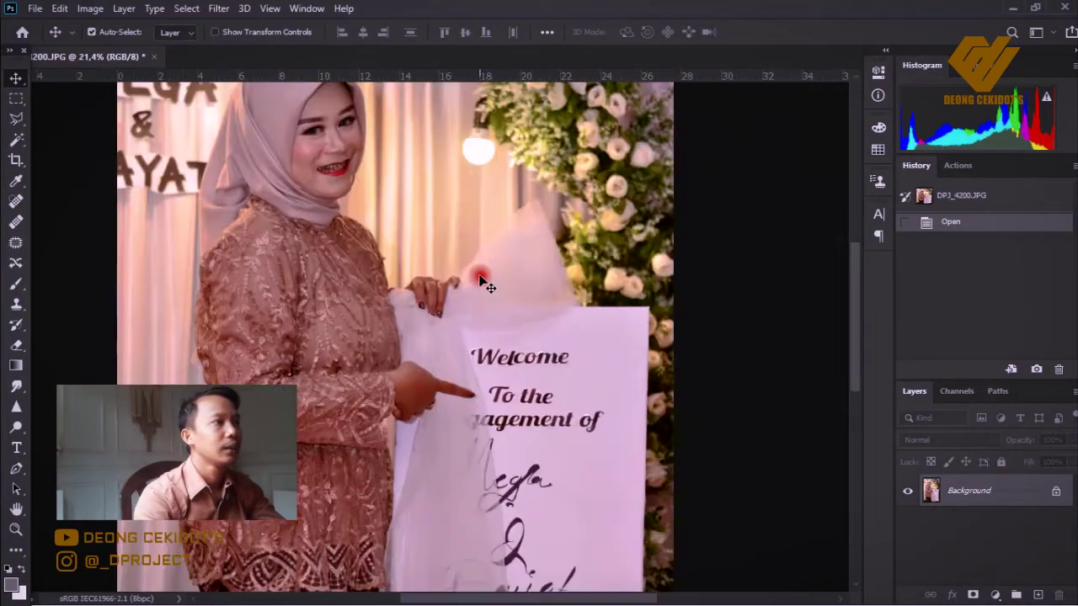
{"action": "scroll", "coordinate": [484, 283], "scroll_direction": "down", "scroll_amount": 1}
{"action": "scroll", "coordinate": [484, 284], "scroll_direction": "down", "scroll_amount": 1}
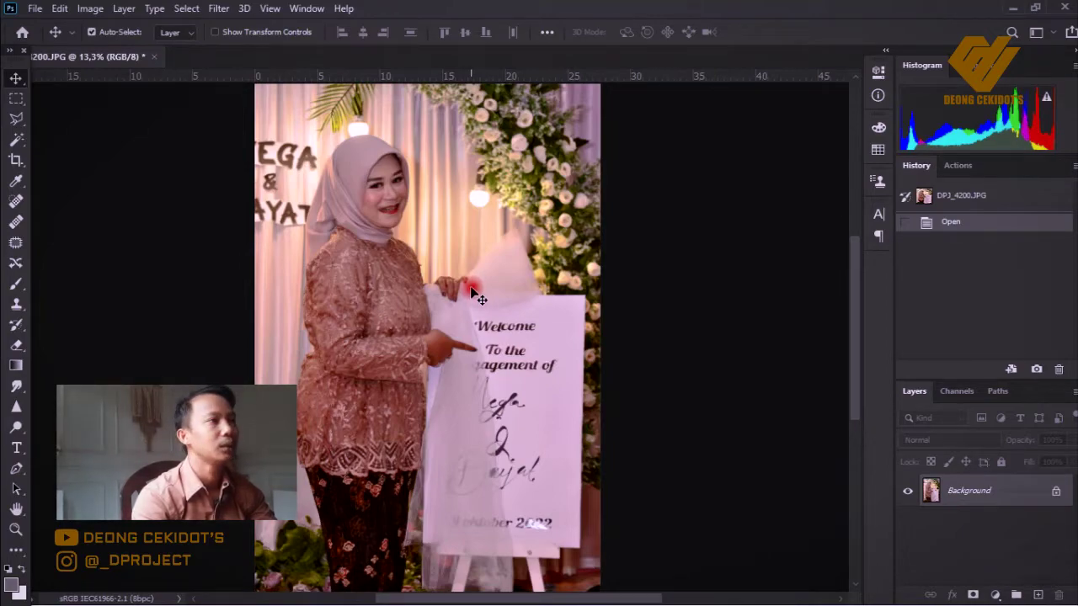
{"action": "scroll", "coordinate": [429, 247], "scroll_direction": "down", "scroll_amount": 1}
{"action": "scroll", "coordinate": [430, 249], "scroll_direction": "up", "scroll_amount": 1}
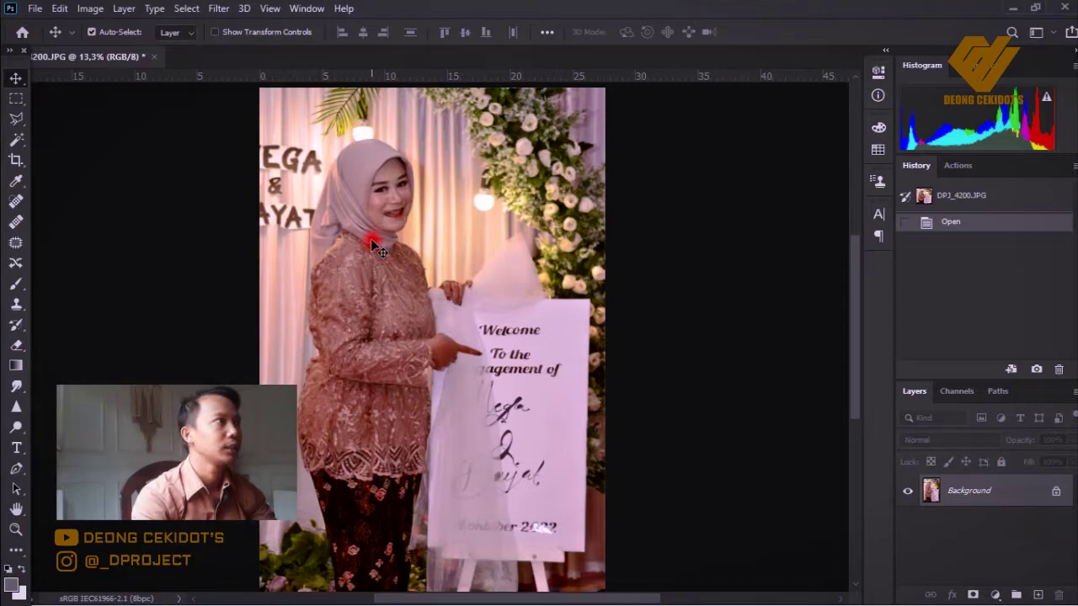
{"action": "key", "text": "ctrl"}
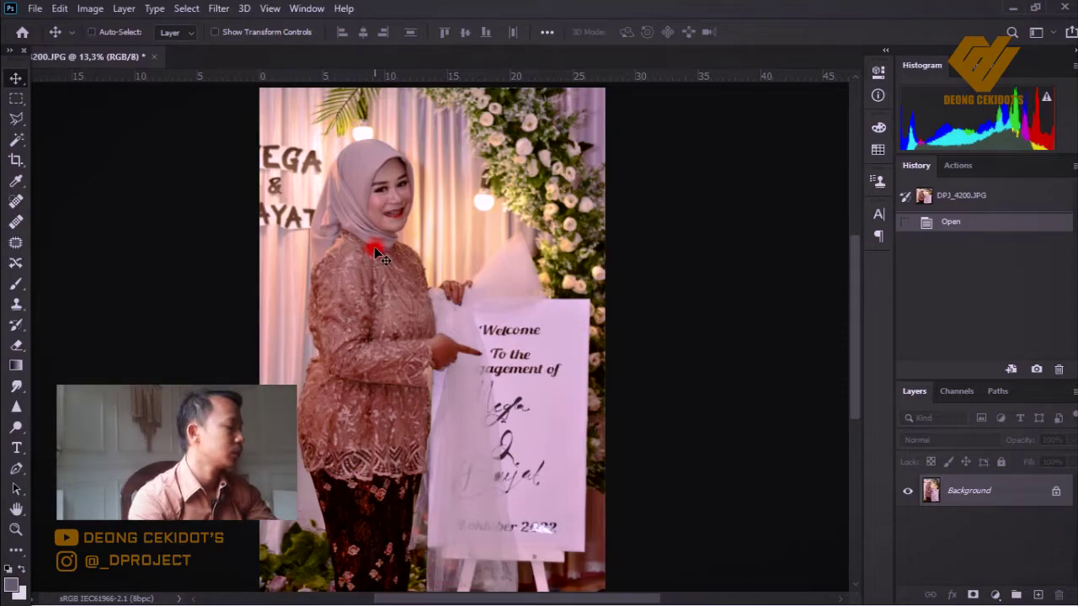
In the Camera Raw Filter, set Temperature -25, Tint -25 and Exposure +0.20
{"action": "key", "text": "ctrl+shift+a"}
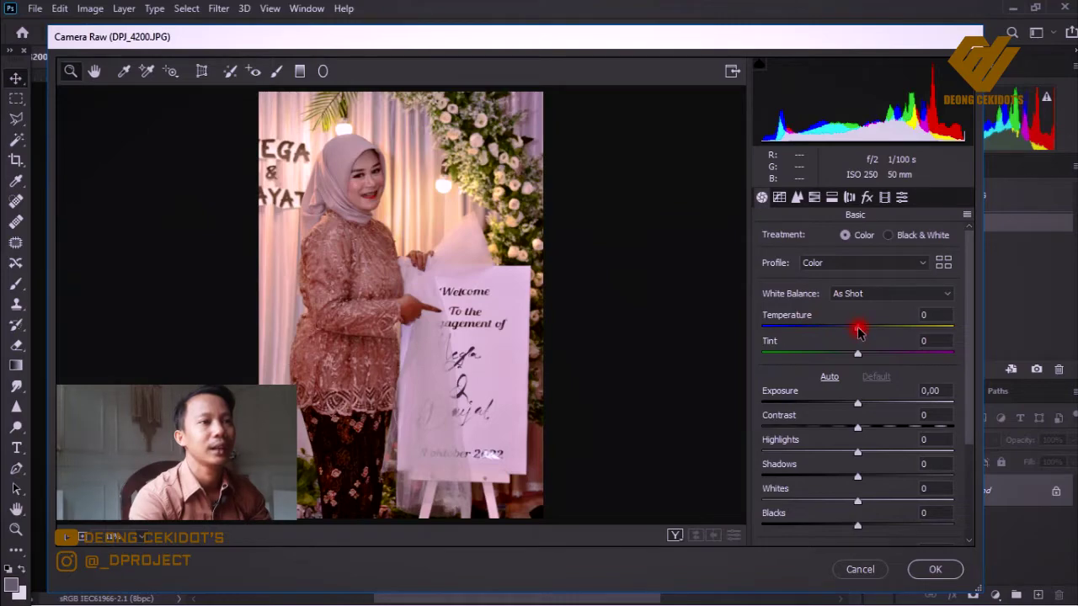
{"action": "left_click_drag", "start_coordinate": [859, 331], "coordinate": [834, 336]}
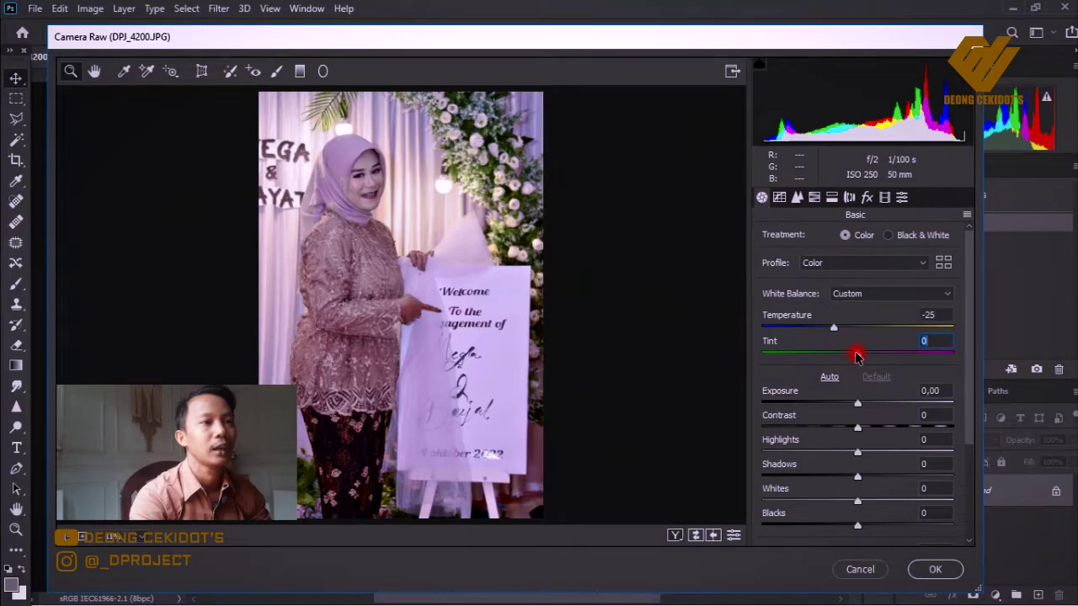
{"action": "left_click_drag", "start_coordinate": [856, 357], "coordinate": [832, 360]}
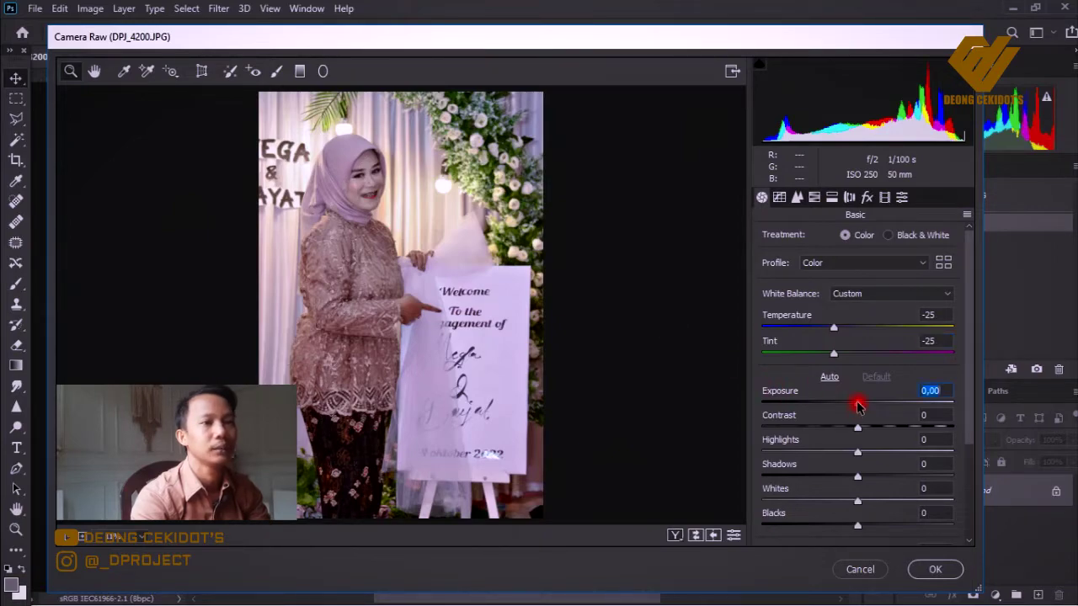
{"action": "left_click_drag", "start_coordinate": [858, 407], "coordinate": [862, 405]}
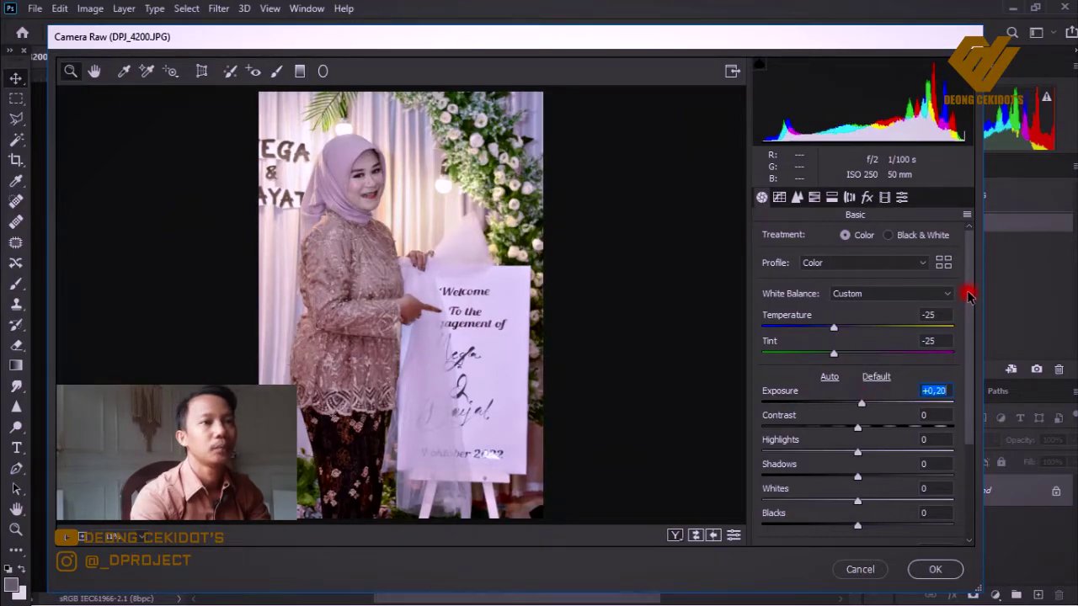
{"action": "left_click_drag", "start_coordinate": [969, 294], "coordinate": [973, 330]}
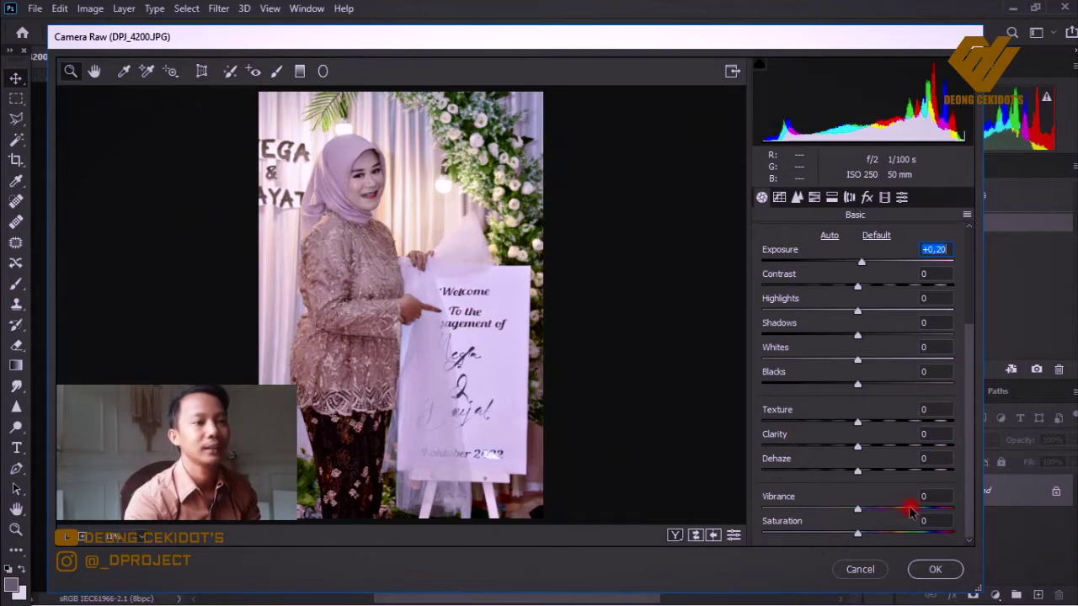
Drag the Camera Raw Vibrance slider up to +10
{"action": "left_click_drag", "start_coordinate": [859, 510], "coordinate": [865, 511]}
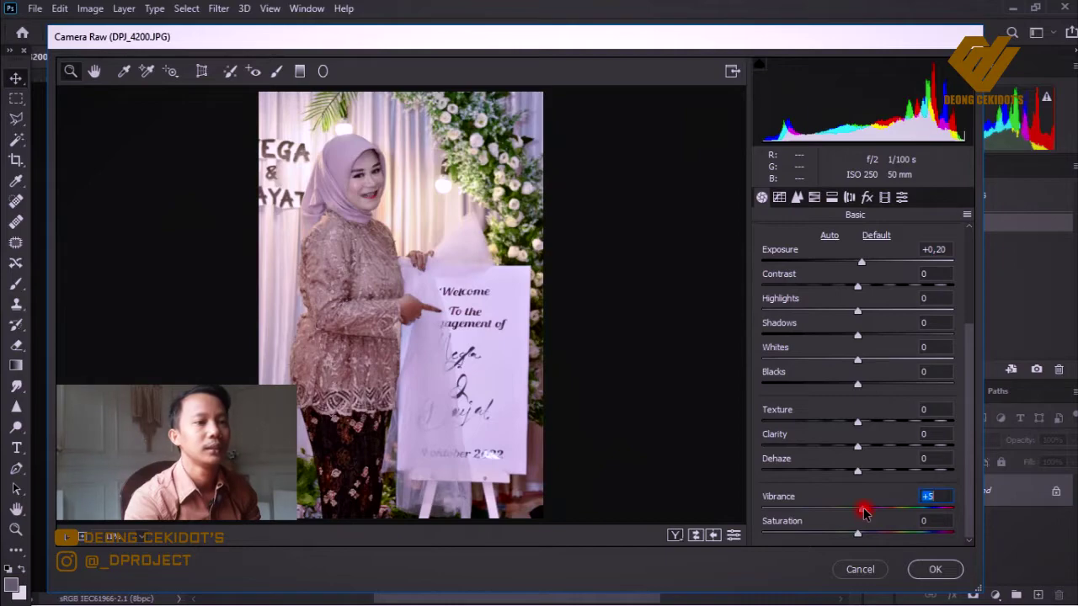
{"action": "left_click_drag", "start_coordinate": [865, 512], "coordinate": [870, 515]}
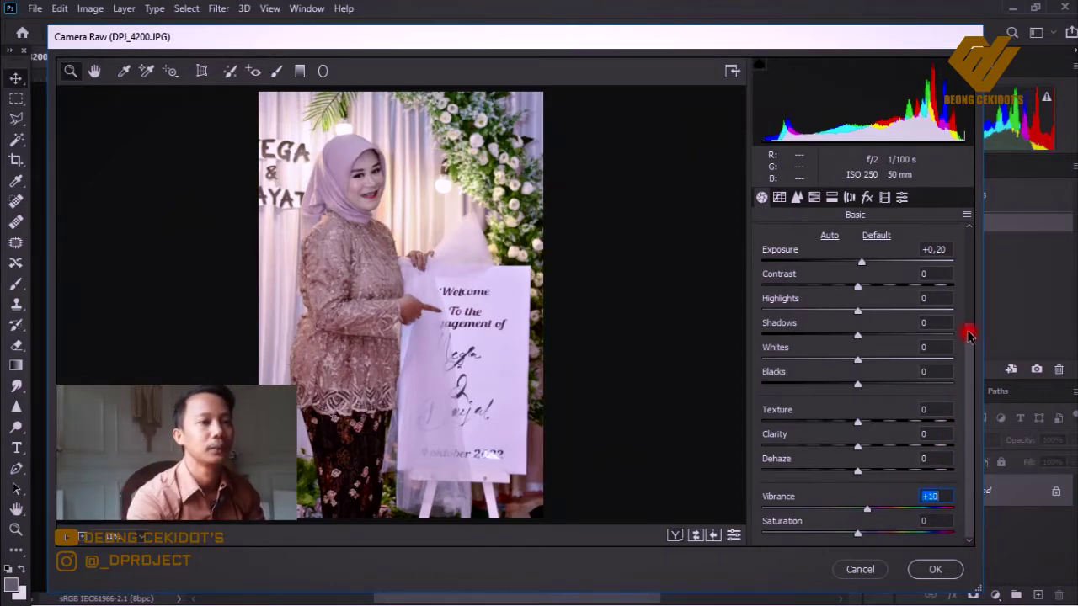
In HSL Adjustments, adjust the Oranges luminance and lower Oranges saturation to -10
{"action": "left_click", "coordinate": [814, 197]}
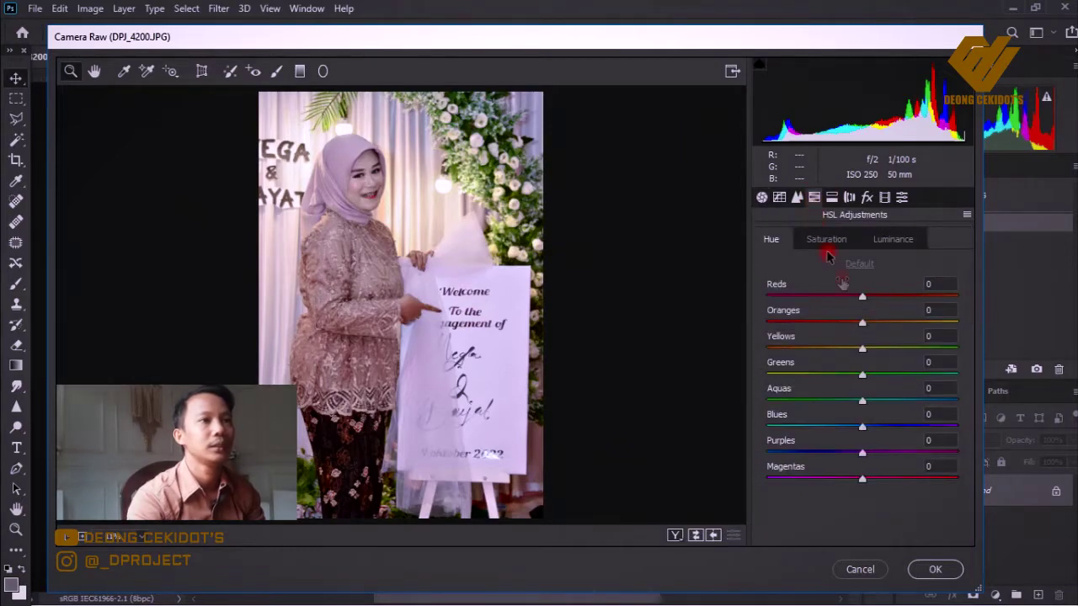
{"action": "left_click", "coordinate": [890, 243]}
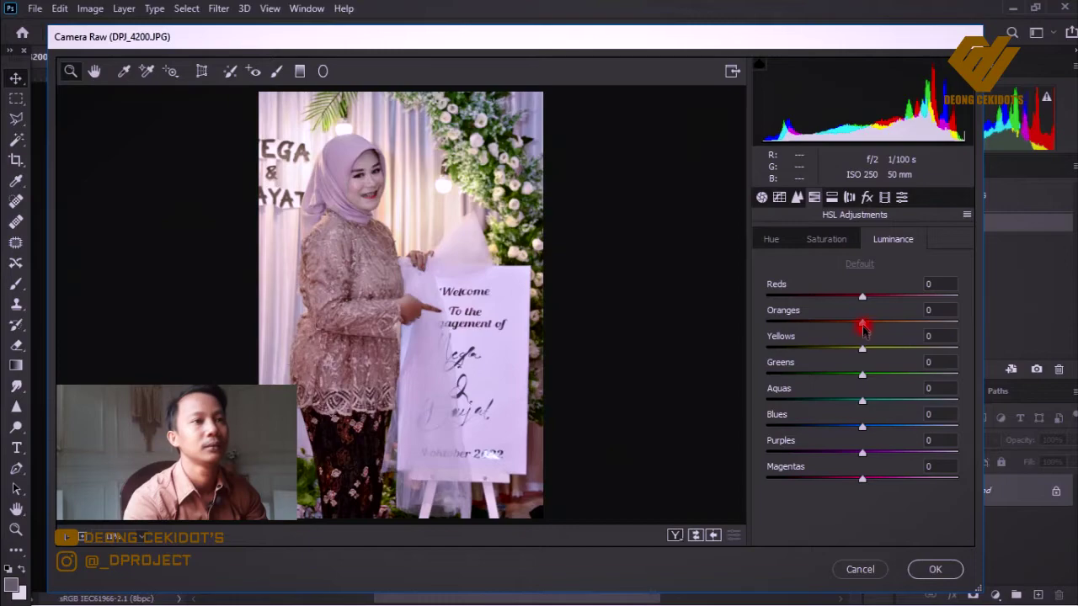
{"action": "left_click_drag", "start_coordinate": [863, 327], "coordinate": [879, 320]}
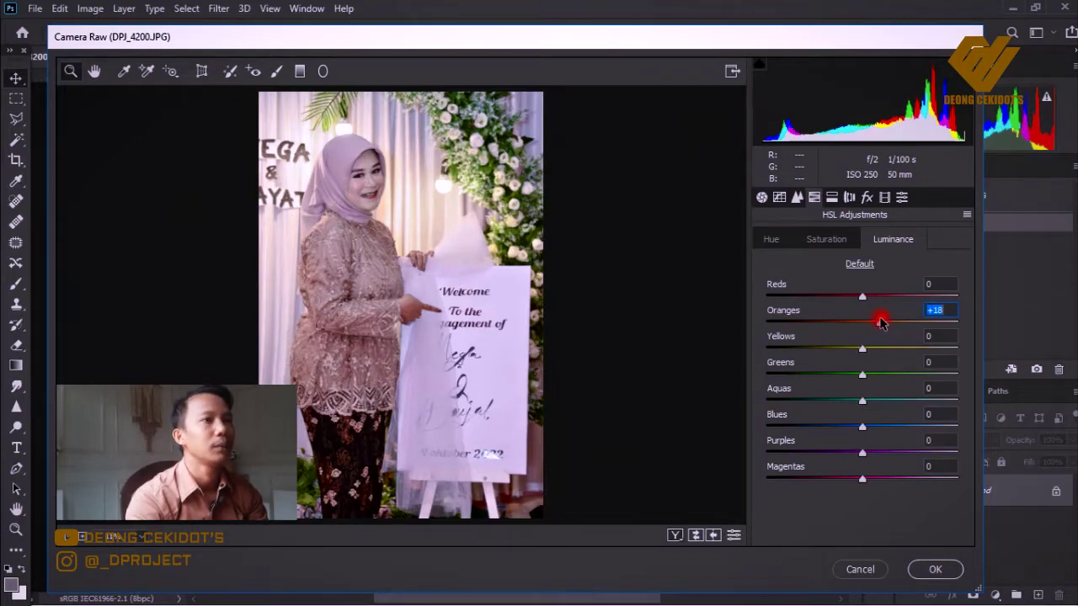
{"action": "left_click", "coordinate": [771, 240]}
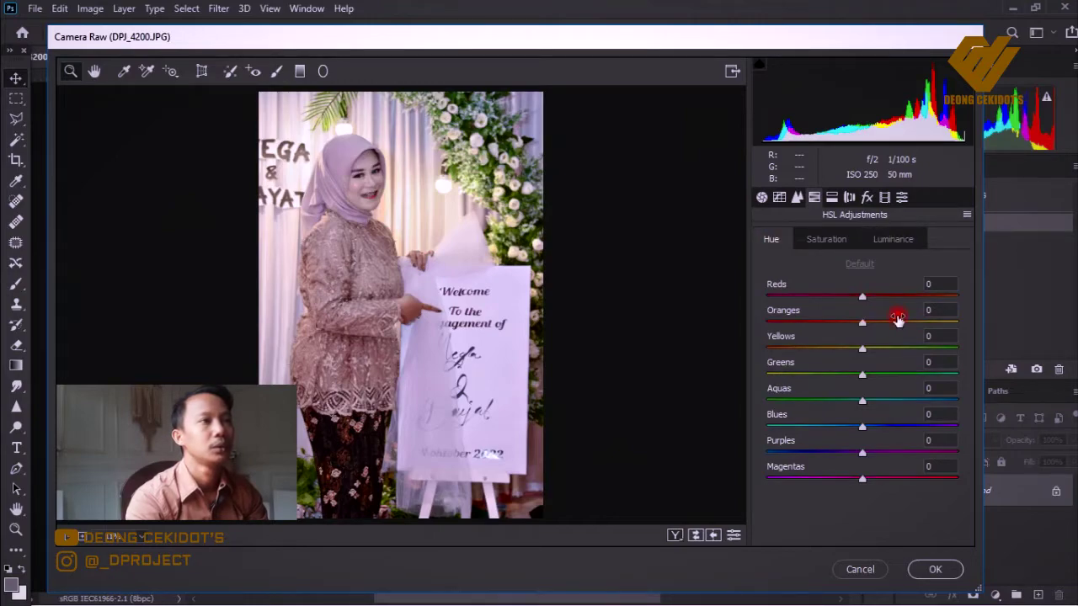
{"action": "left_click", "coordinate": [815, 244]}
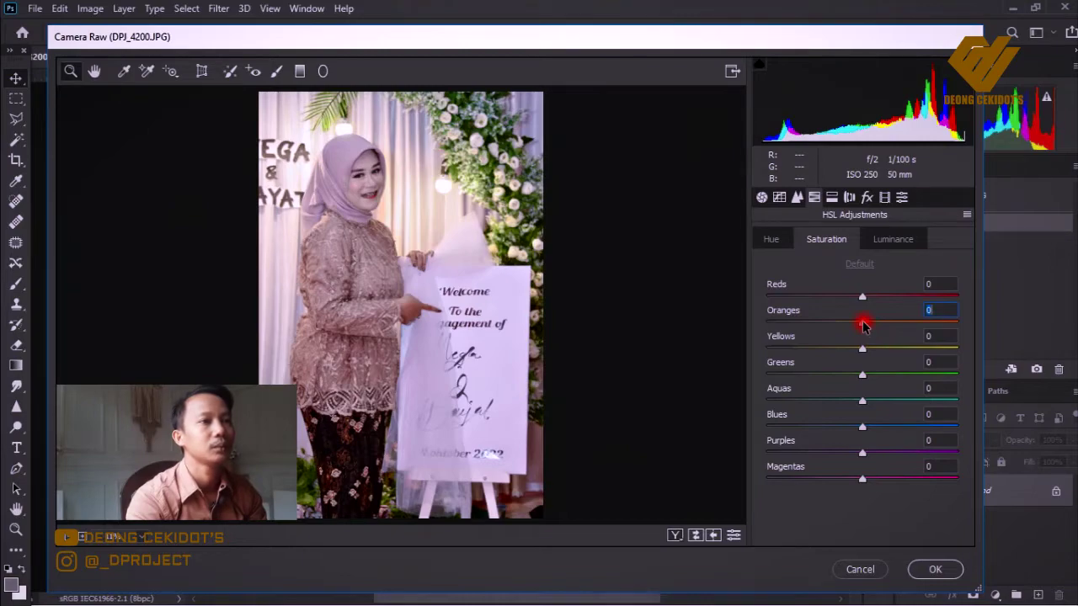
{"action": "left_click_drag", "start_coordinate": [856, 326], "coordinate": [854, 326]}
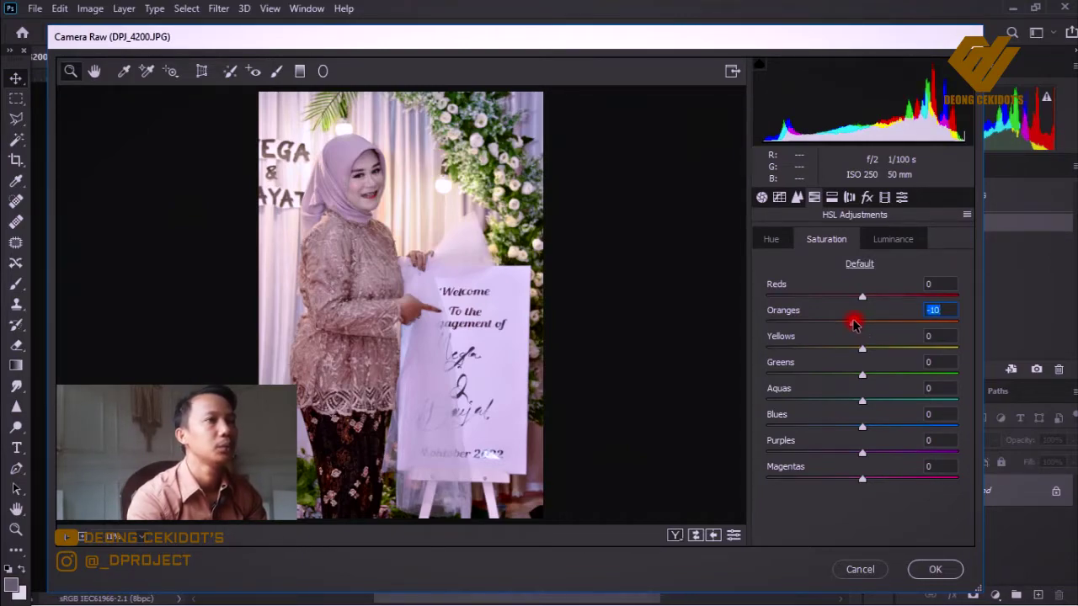
Set the Oranges hue to +7 and zoom into the preview
{"action": "left_click", "coordinate": [770, 242]}
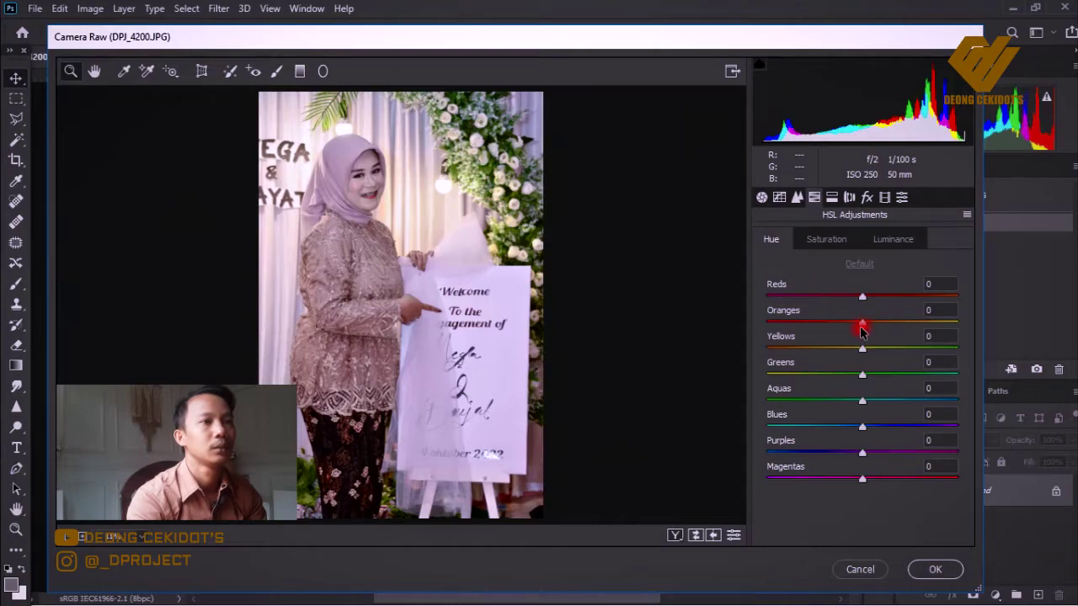
{"action": "left_click_drag", "start_coordinate": [862, 327], "coordinate": [865, 326]}
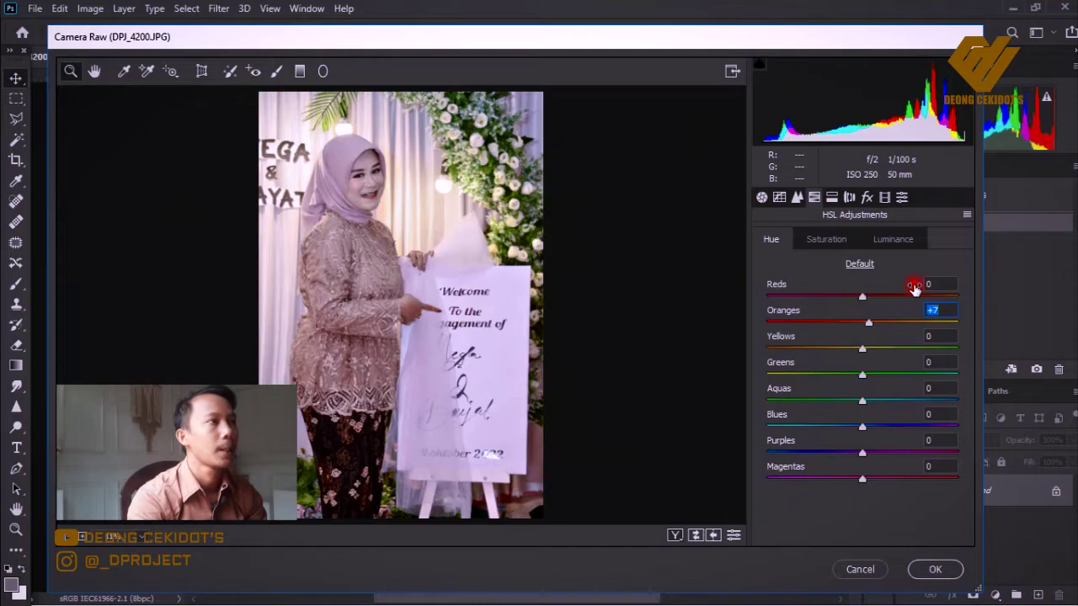
{"action": "left_click", "coordinate": [375, 191]}
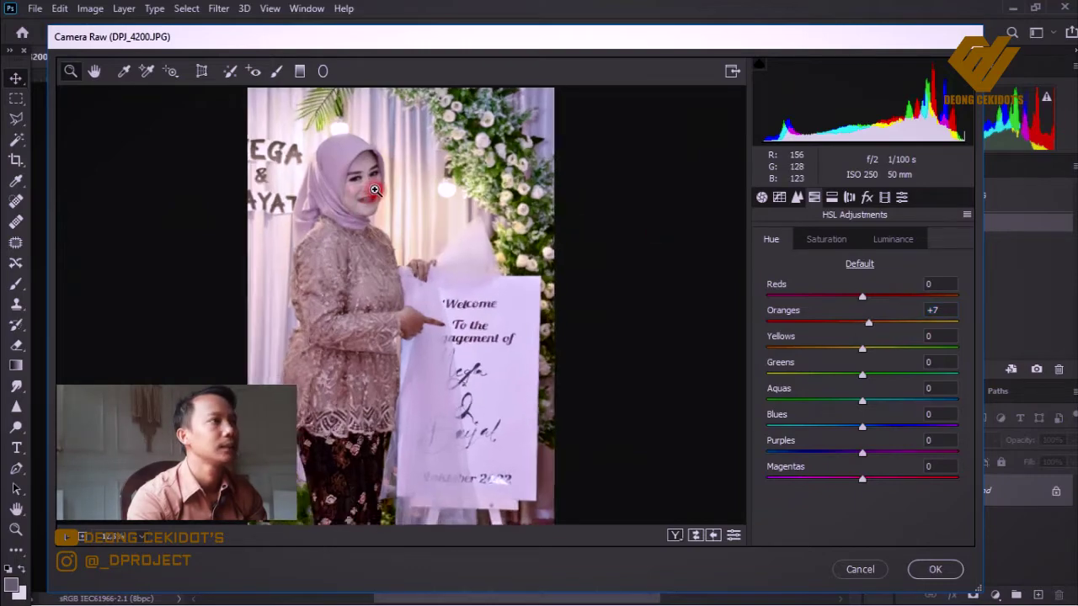
Review the Basic panel values and apply the Camera Raw Filter to the portrait
{"action": "left_click", "coordinate": [761, 198]}
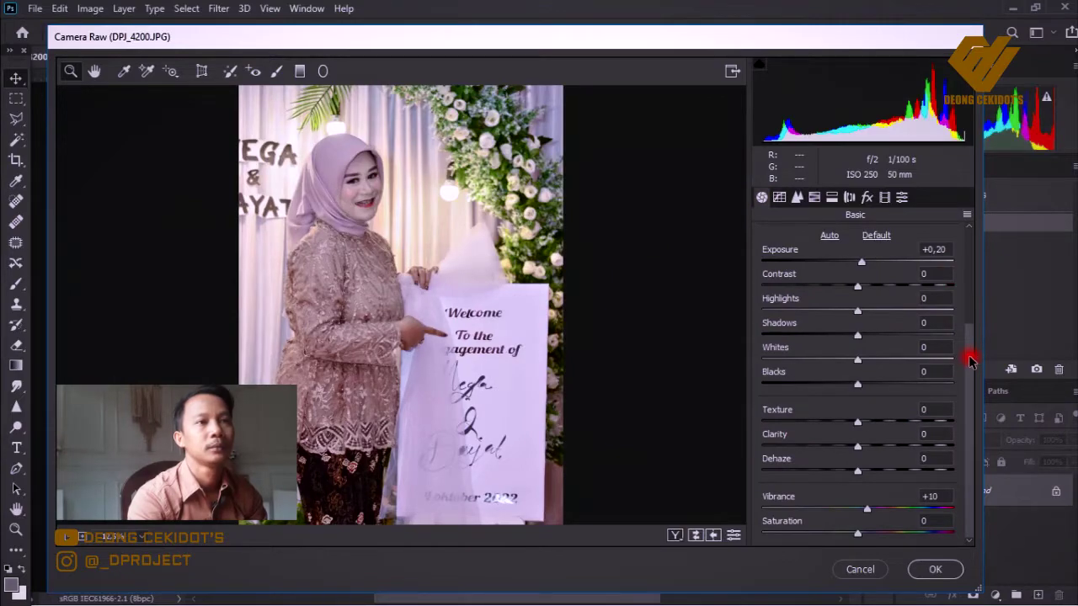
{"action": "left_click_drag", "start_coordinate": [970, 361], "coordinate": [964, 229]}
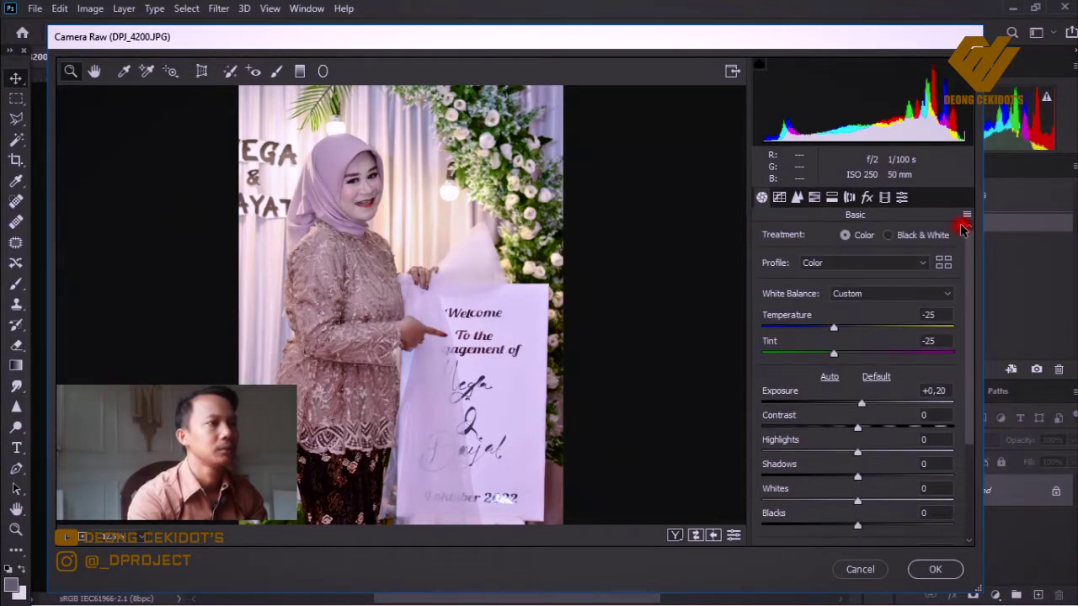
{"action": "left_click_drag", "start_coordinate": [965, 229], "coordinate": [977, 408]}
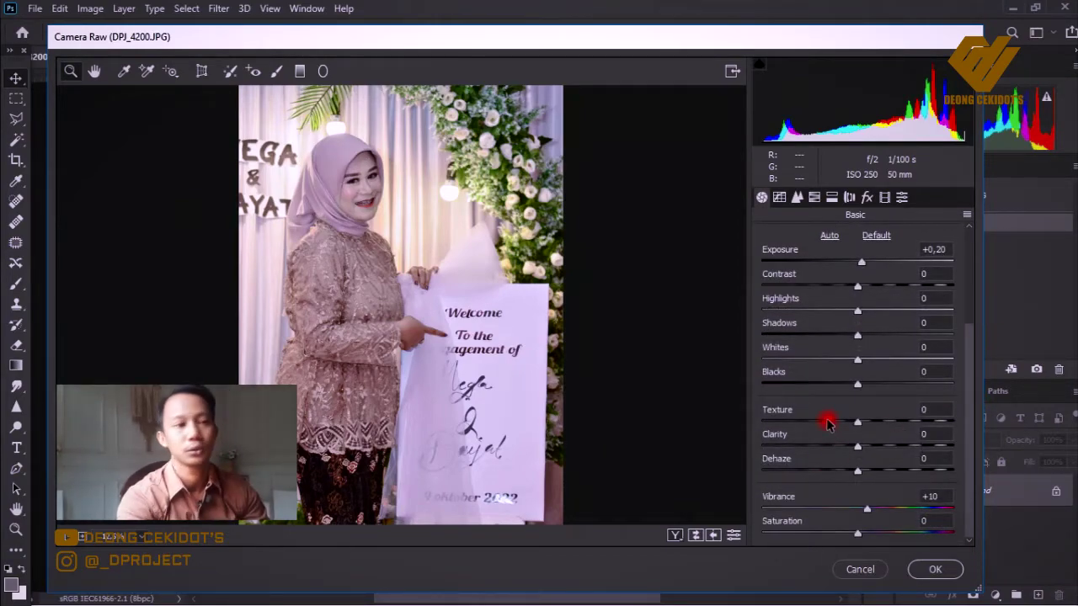
{"action": "left_click", "coordinate": [918, 570]}
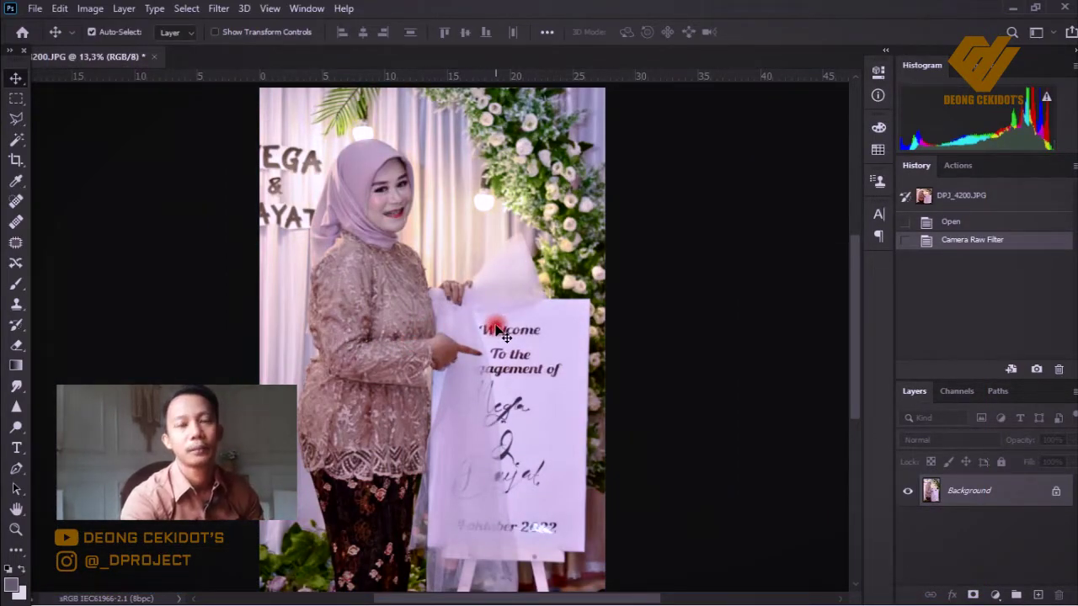
Compare the original snapshot with the Camera Raw Filter state in History, then open Levels
{"action": "left_click", "coordinate": [977, 198]}
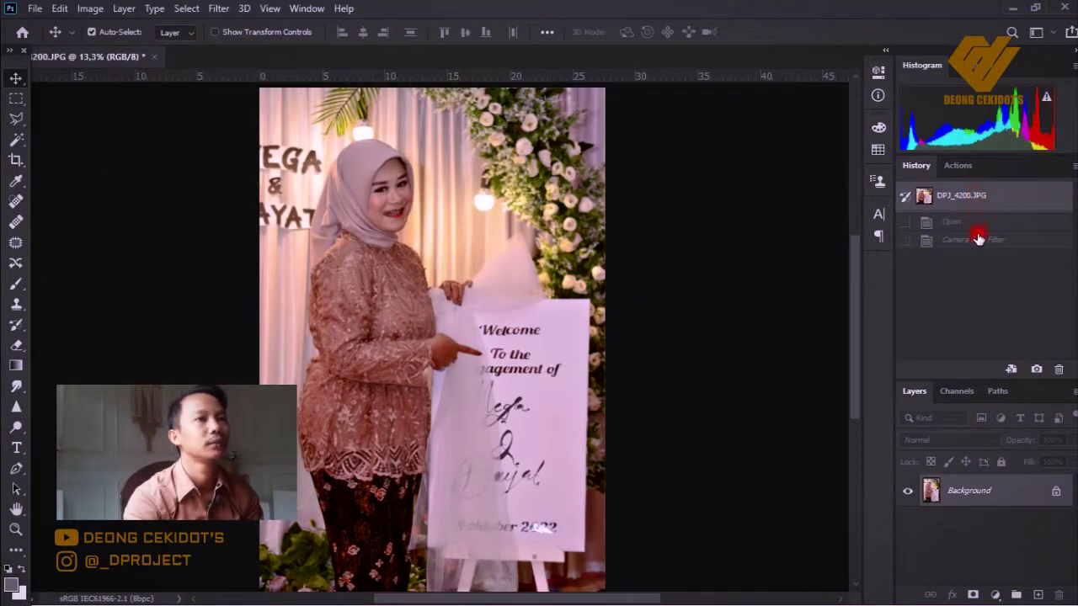
{"action": "left_click", "coordinate": [976, 243]}
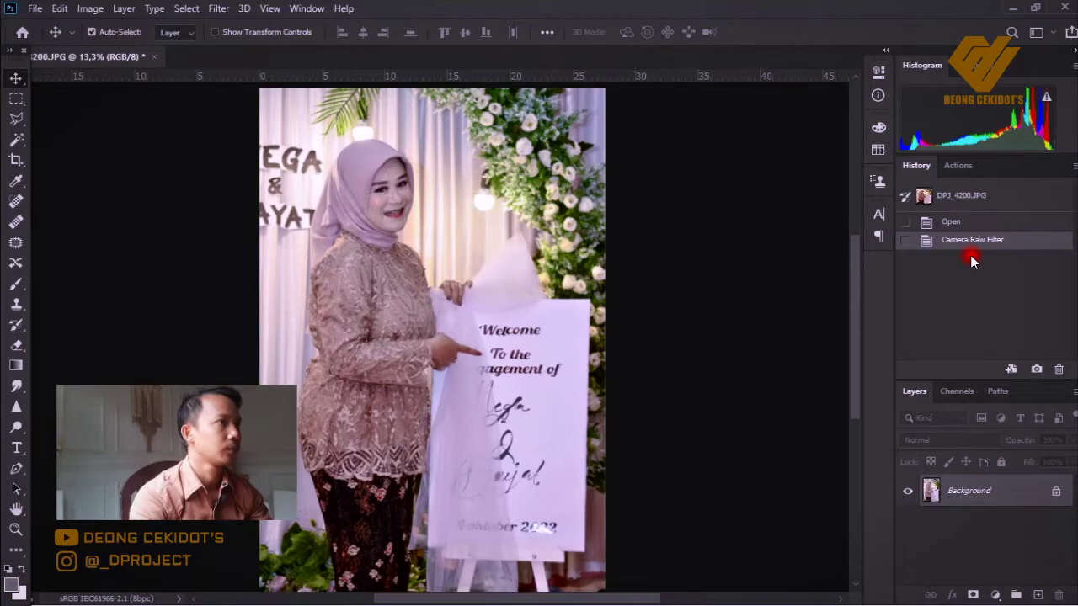
{"action": "key", "text": "ctrl+l"}
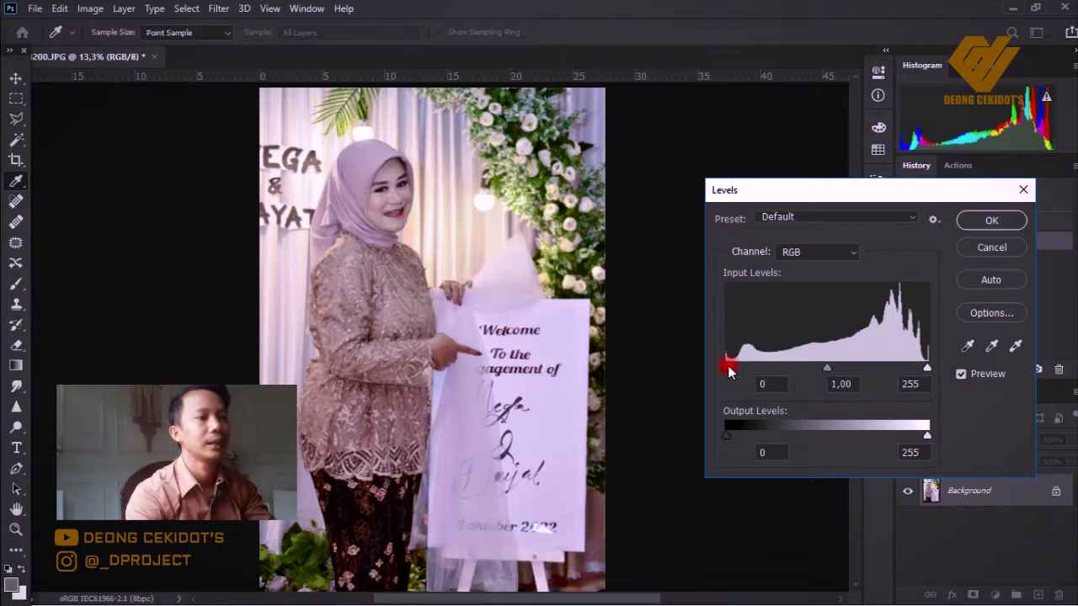
Apply Levels with the black input at 9 and midtones at 1,09
{"action": "left_click_drag", "start_coordinate": [729, 374], "coordinate": [735, 376]}
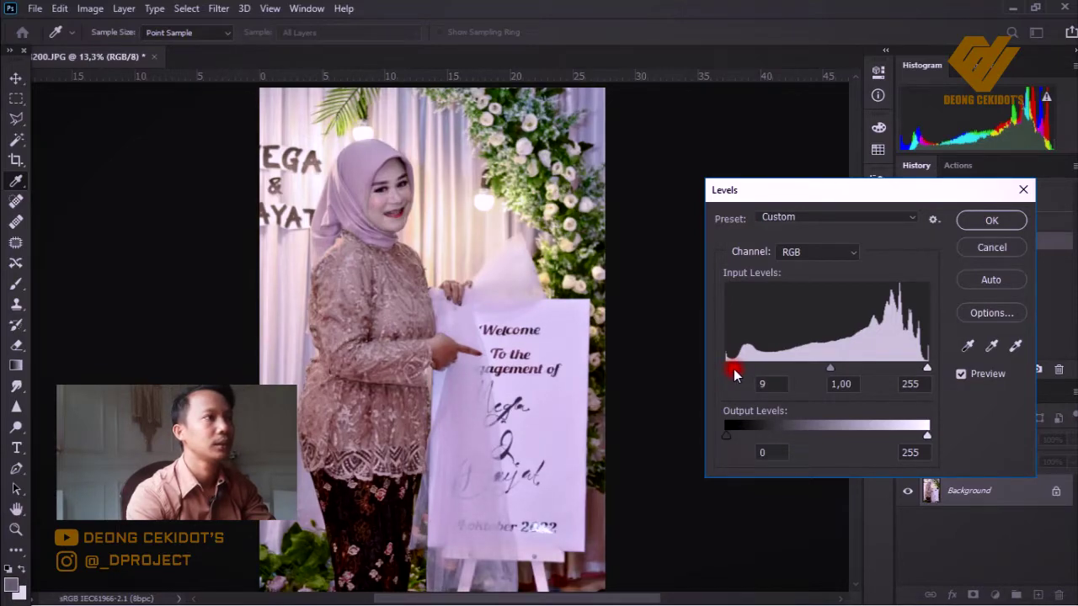
{"action": "left_click", "coordinate": [826, 372]}
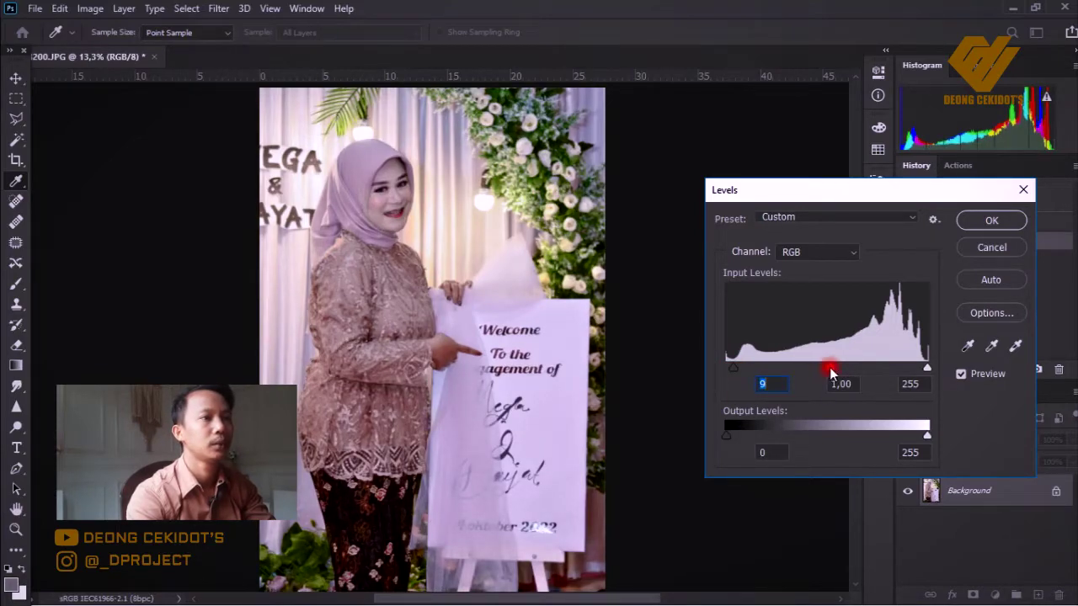
{"action": "left_click_drag", "start_coordinate": [831, 372], "coordinate": [825, 372]}
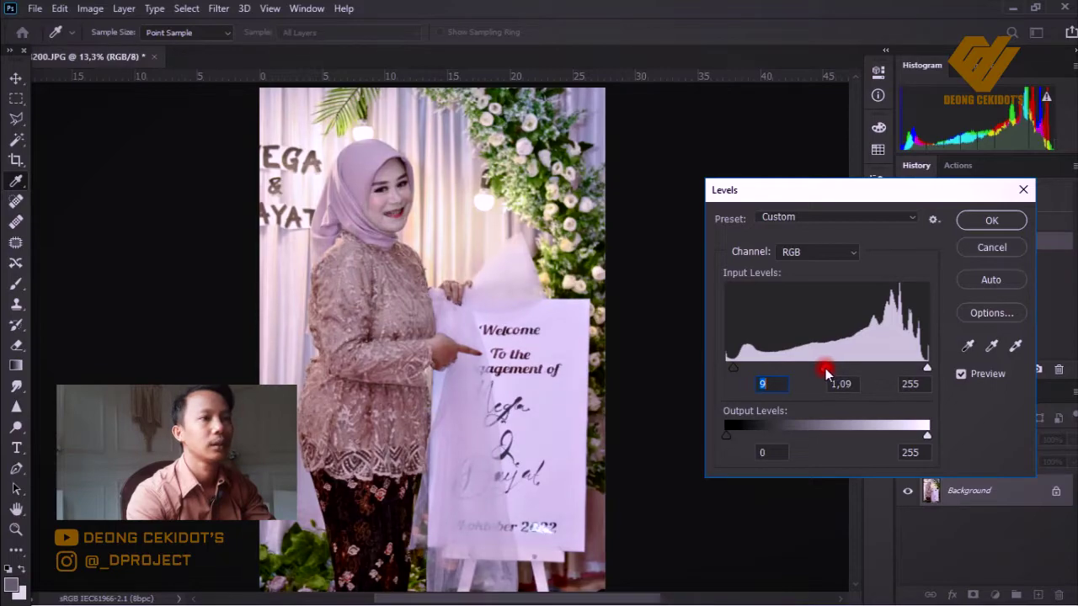
{"action": "left_click", "coordinate": [989, 221]}
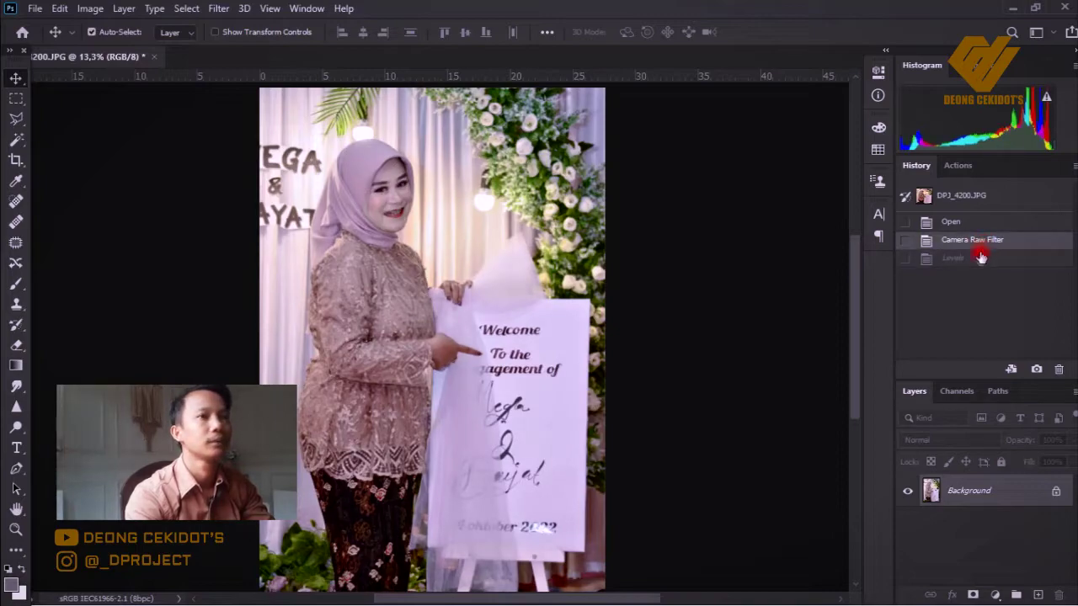
{"action": "left_click", "coordinate": [975, 263]}
{"action": "left_click", "coordinate": [980, 244]}
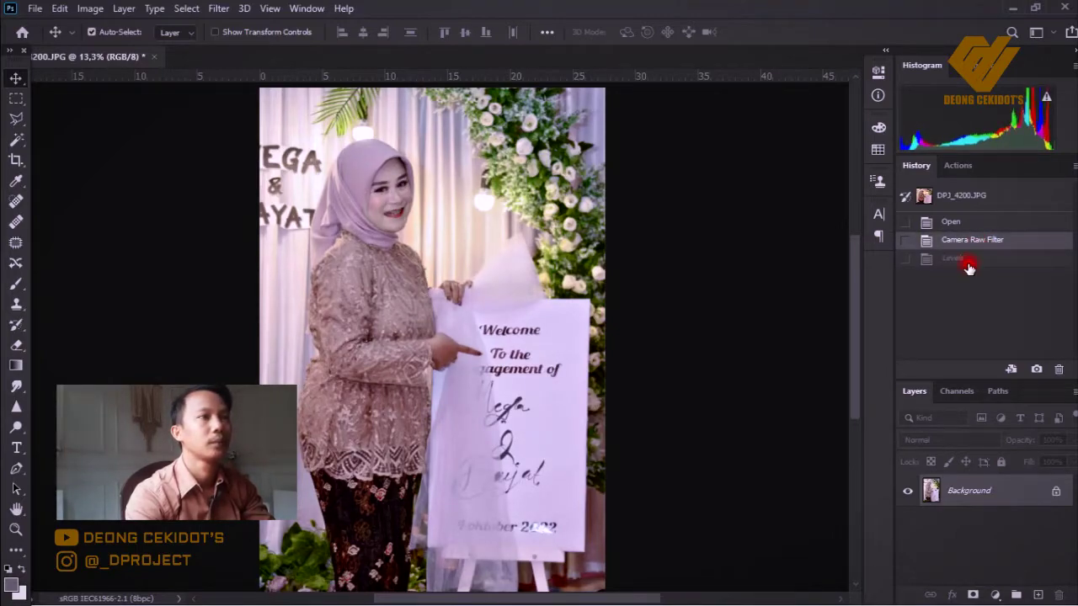
{"action": "left_click", "coordinate": [971, 263]}
{"action": "left_click", "coordinate": [975, 243]}
{"action": "left_click", "coordinate": [974, 257]}
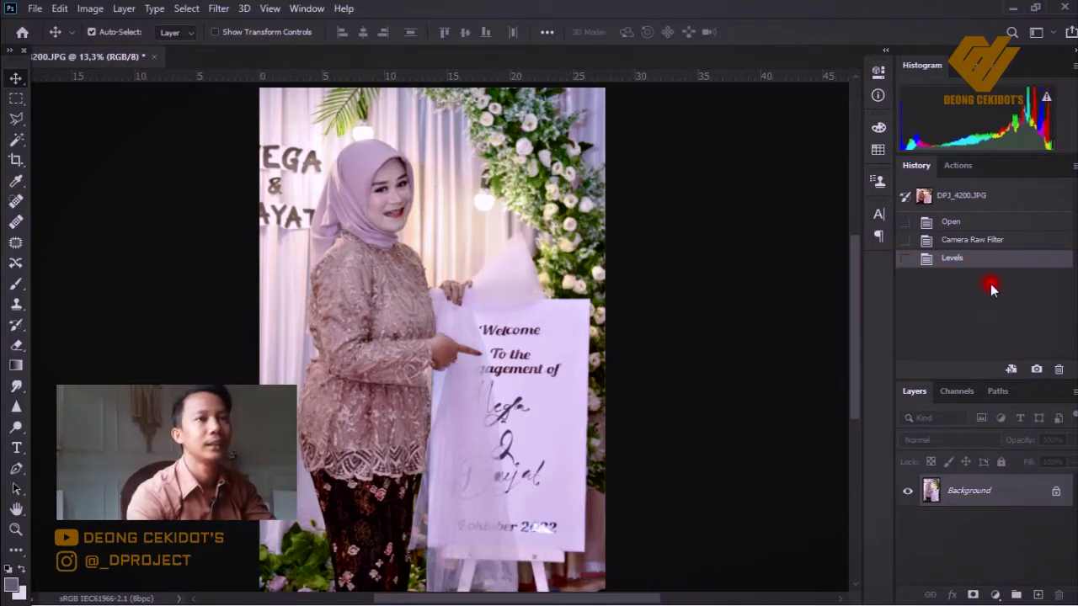
Duplicate Background with Ctrl+J and play the retouch action from the Actions panel
{"action": "left_click", "coordinate": [958, 166]}
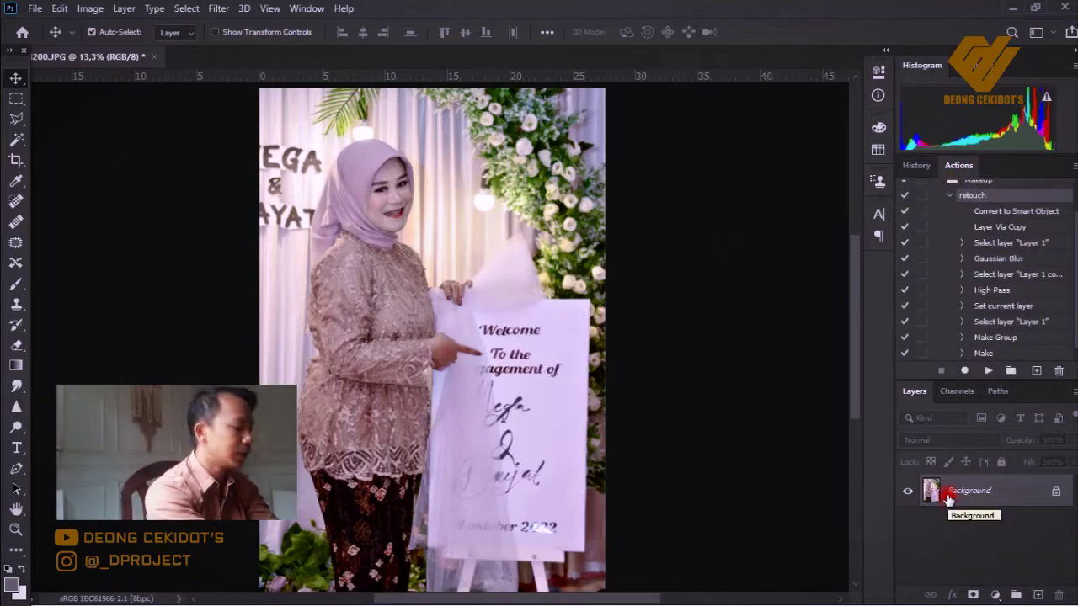
{"action": "left_click_drag", "start_coordinate": [949, 499], "coordinate": [948, 495]}
{"action": "key", "text": "ctrl+j"}
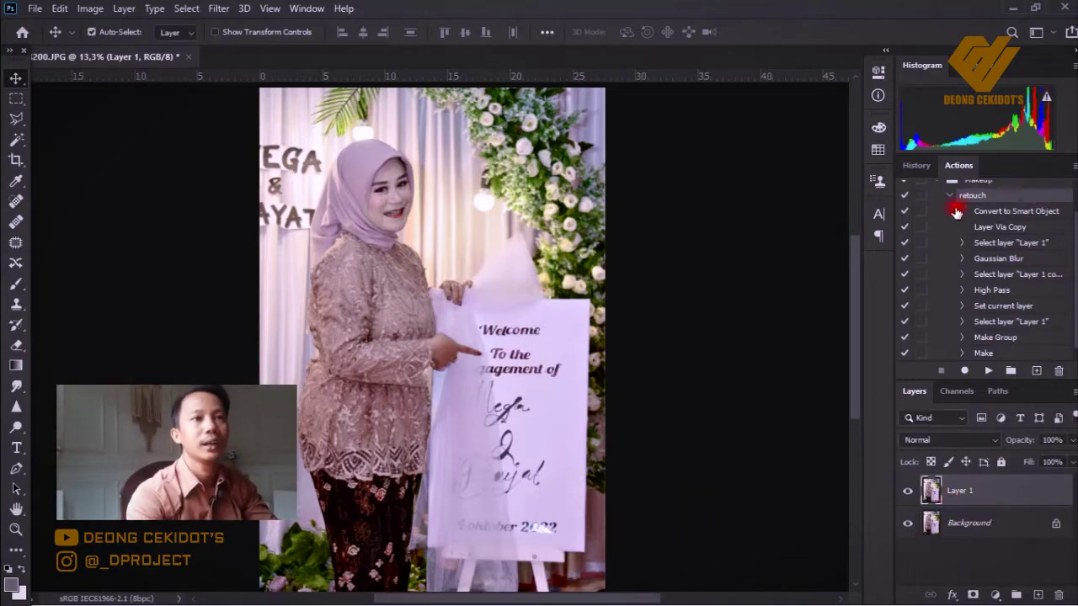
{"action": "left_click", "coordinate": [980, 371]}
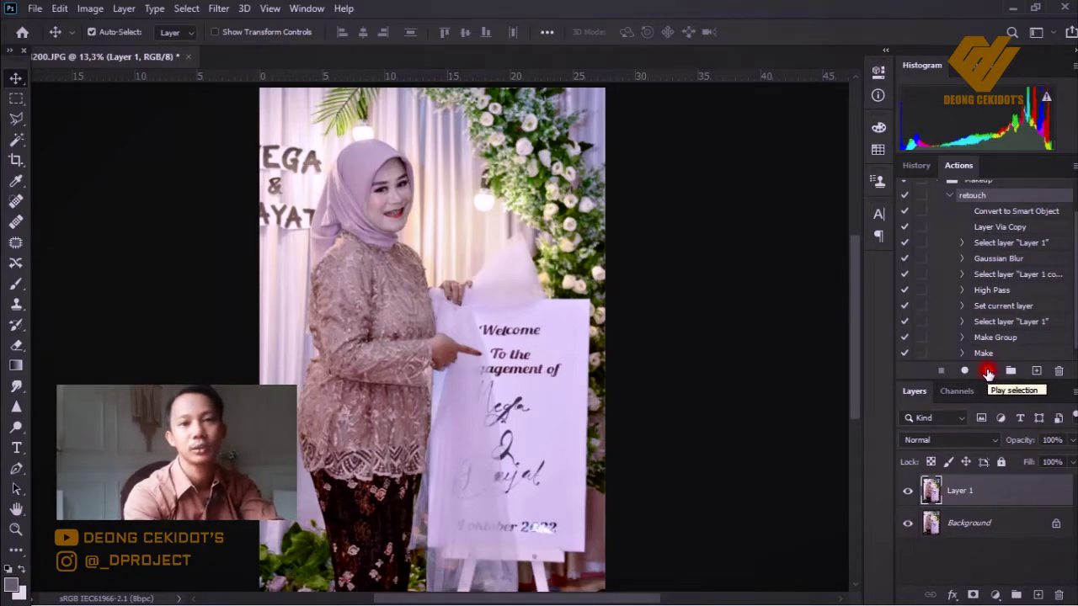
{"action": "left_click", "coordinate": [987, 372]}
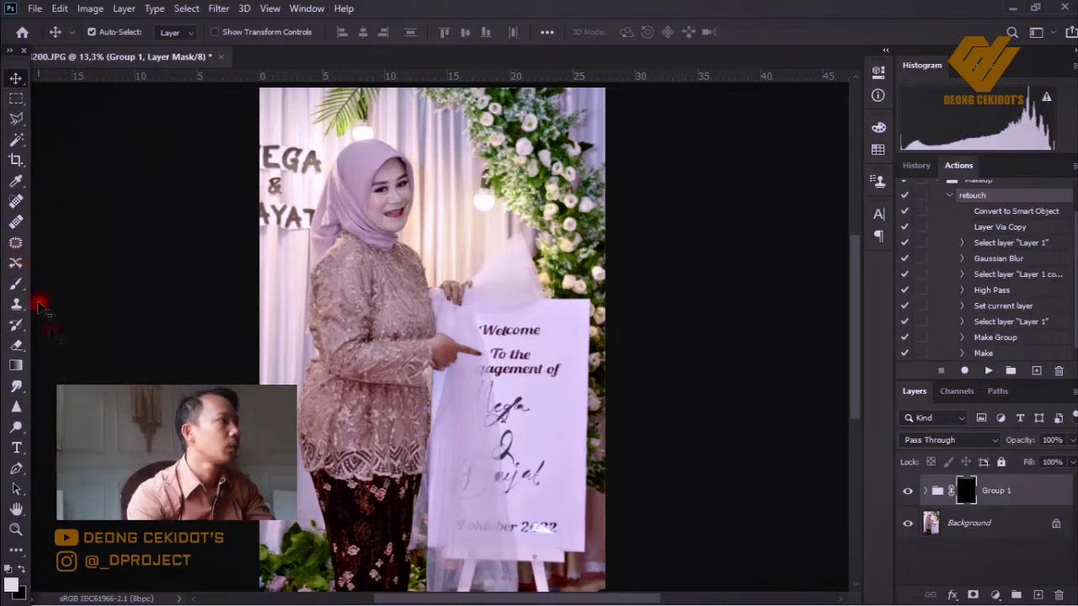
Zoom in on the face and paint the mask with a 42 px white brush at 20% opacity
{"action": "left_click", "coordinate": [16, 283]}
{"action": "mouse_move", "coordinate": [377, 209]}
{"action": "left_mouse_down"}
{"action": "mouse_move", "coordinate": [414, 208]}
{"action": "mouse_move", "coordinate": [405, 202]}
{"action": "mouse_move", "coordinate": [385, 233]}
{"action": "left_mouse_up"}
{"action": "right_click", "coordinate": [385, 233]}
{"action": "left_click_drag", "start_coordinate": [488, 238], "coordinate": [474, 239]}
{"action": "left_click", "coordinate": [348, 269]}
{"action": "mouse_move", "coordinate": [348, 269]}
{"action": "left_mouse_down"}
{"action": "mouse_move", "coordinate": [405, 190]}
{"action": "mouse_move", "coordinate": [547, 190]}
{"action": "mouse_move", "coordinate": [366, 275]}
{"action": "mouse_move", "coordinate": [385, 211]}
{"action": "mouse_move", "coordinate": [313, 320]}
{"action": "mouse_move", "coordinate": [416, 487]}
{"action": "mouse_move", "coordinate": [474, 227]}
{"action": "mouse_move", "coordinate": [264, 166]}
{"action": "mouse_move", "coordinate": [474, 233]}
{"action": "mouse_move", "coordinate": [425, 219]}
{"action": "left_mouse_up"}
Enlarge the brush to 69 px and paint the smoothing onto the cheek
{"action": "right_click", "coordinate": [454, 271]}
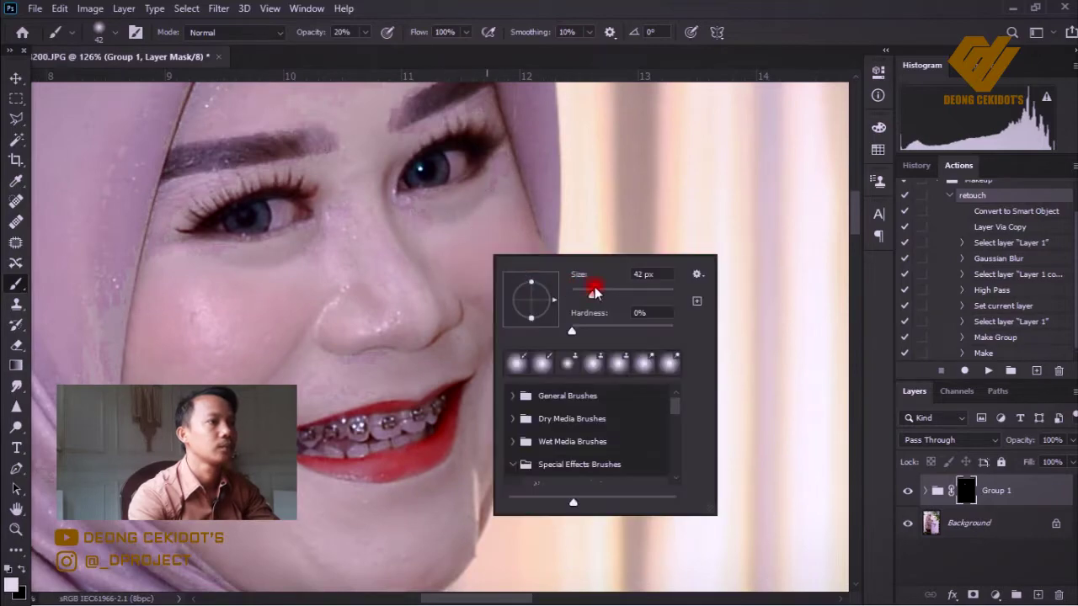
{"action": "left_click_drag", "start_coordinate": [590, 283], "coordinate": [603, 286]}
{"action": "mouse_move", "coordinate": [428, 224]}
{"action": "left_mouse_down"}
{"action": "mouse_move", "coordinate": [492, 363]}
{"action": "mouse_move", "coordinate": [488, 446]}
{"action": "mouse_move", "coordinate": [440, 375]}
{"action": "mouse_move", "coordinate": [200, 291]}
{"action": "mouse_move", "coordinate": [379, 444]}
{"action": "mouse_move", "coordinate": [205, 294]}
{"action": "mouse_move", "coordinate": [248, 368]}
{"action": "mouse_move", "coordinate": [242, 251]}
{"action": "mouse_move", "coordinate": [379, 241]}
{"action": "mouse_move", "coordinate": [308, 193]}
{"action": "mouse_move", "coordinate": [362, 396]}
{"action": "mouse_move", "coordinate": [448, 334]}
{"action": "mouse_move", "coordinate": [445, 250]}
{"action": "left_mouse_up"}
{"action": "scroll", "coordinate": [205, 294], "scroll_direction": "up", "scroll_amount": 2}
{"action": "scroll", "coordinate": [241, 278], "scroll_direction": "up", "scroll_amount": 5}
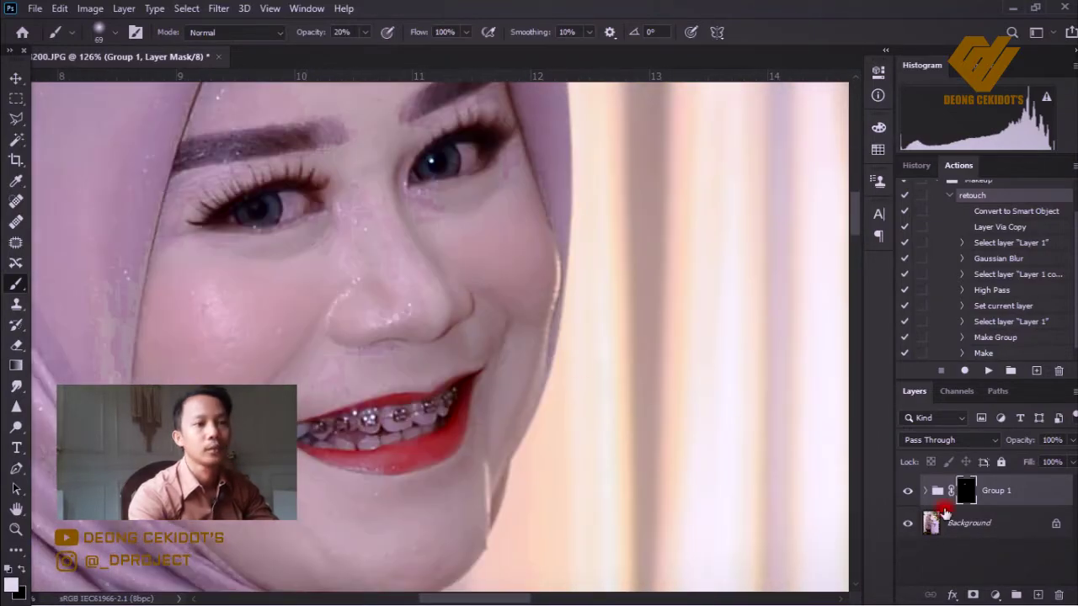
{"action": "scroll", "coordinate": [458, 334], "scroll_direction": "down", "scroll_amount": 2}
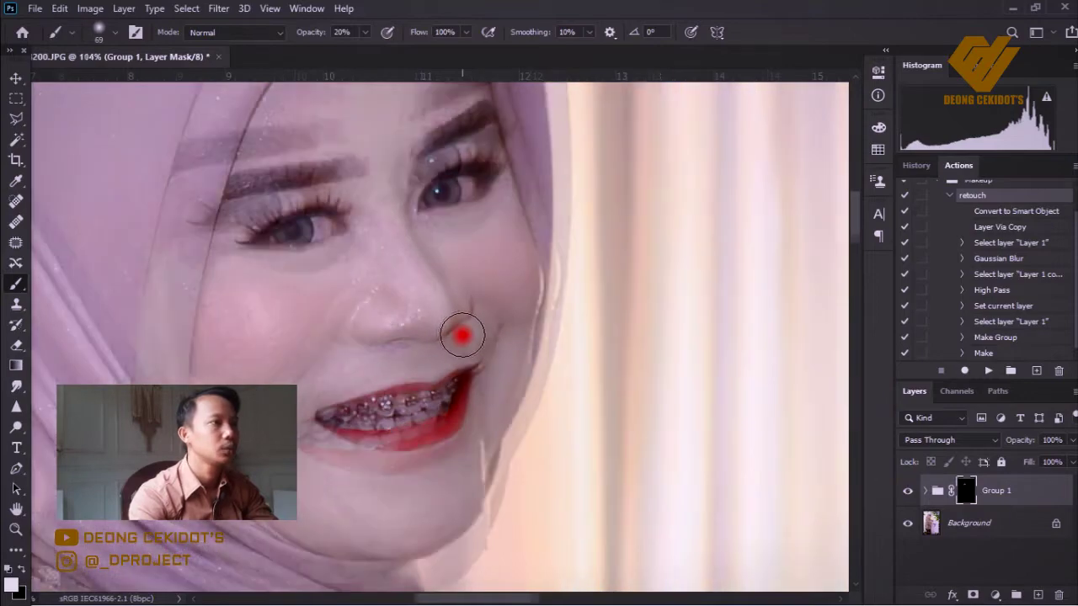
{"action": "scroll", "coordinate": [458, 334], "scroll_direction": "down", "scroll_amount": 2}
{"action": "scroll", "coordinate": [438, 328], "scroll_direction": "down", "scroll_amount": 2}
{"action": "key", "text": "v"}
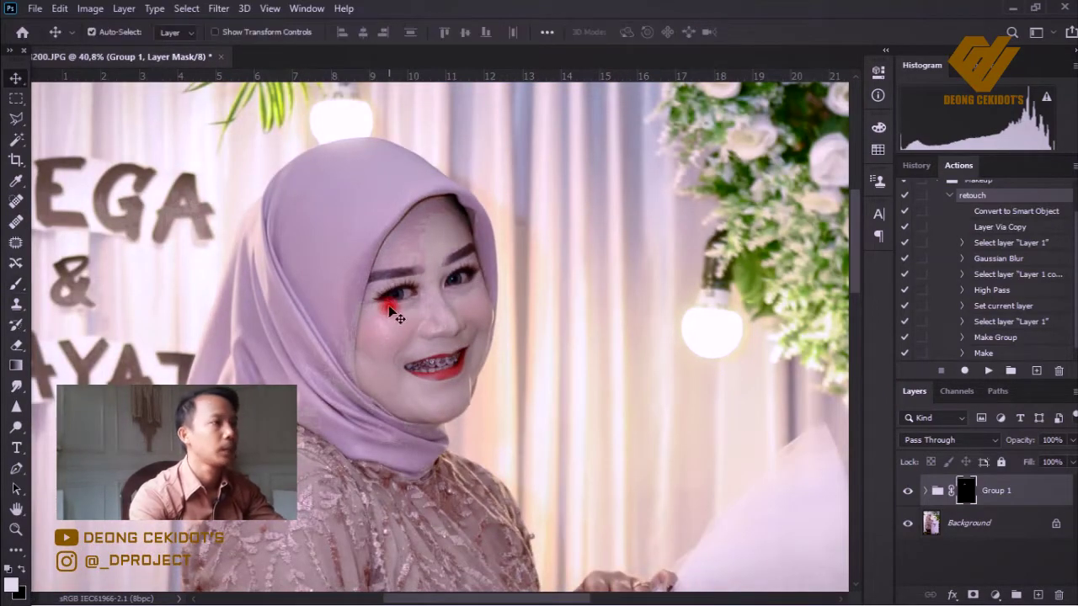
{"action": "scroll", "coordinate": [468, 282], "scroll_direction": "up", "scroll_amount": 2}
{"action": "scroll", "coordinate": [505, 325], "scroll_direction": "up", "scroll_amount": 2}
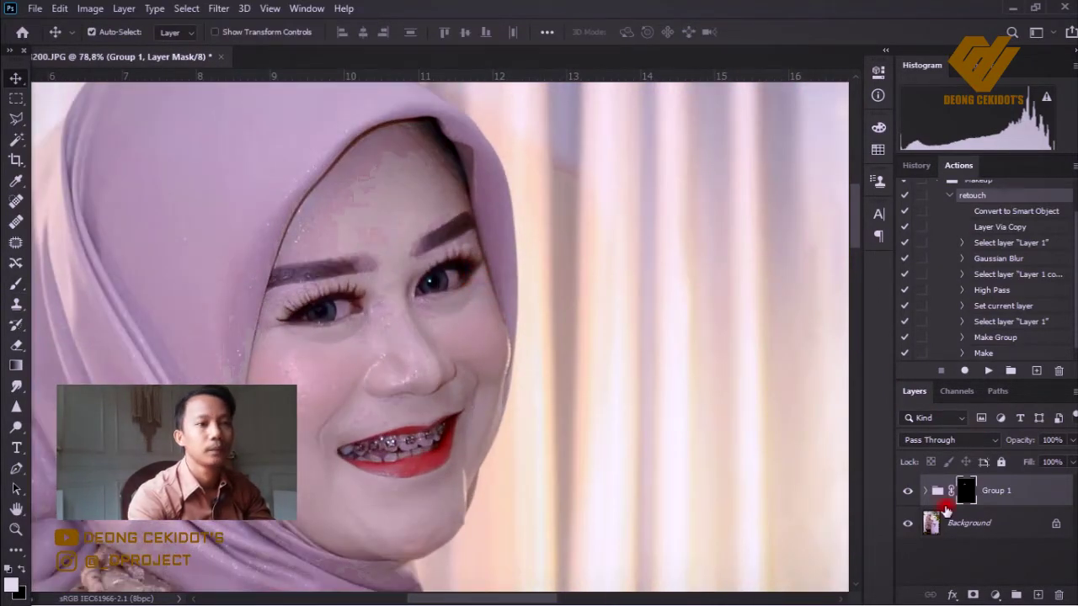
{"action": "left_click", "coordinate": [912, 492]}
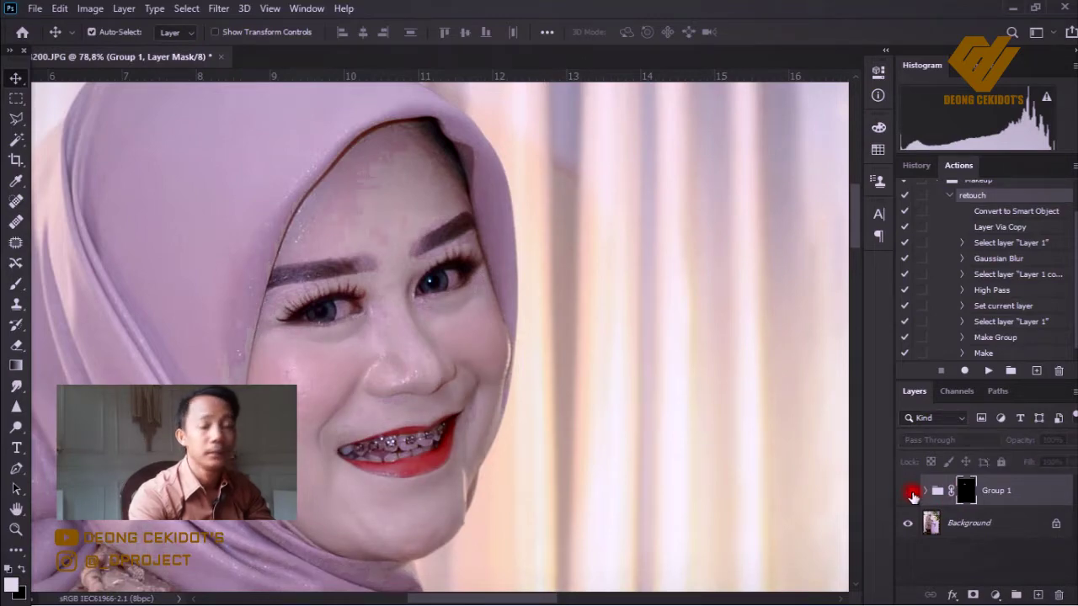
{"action": "left_click", "coordinate": [913, 495]}
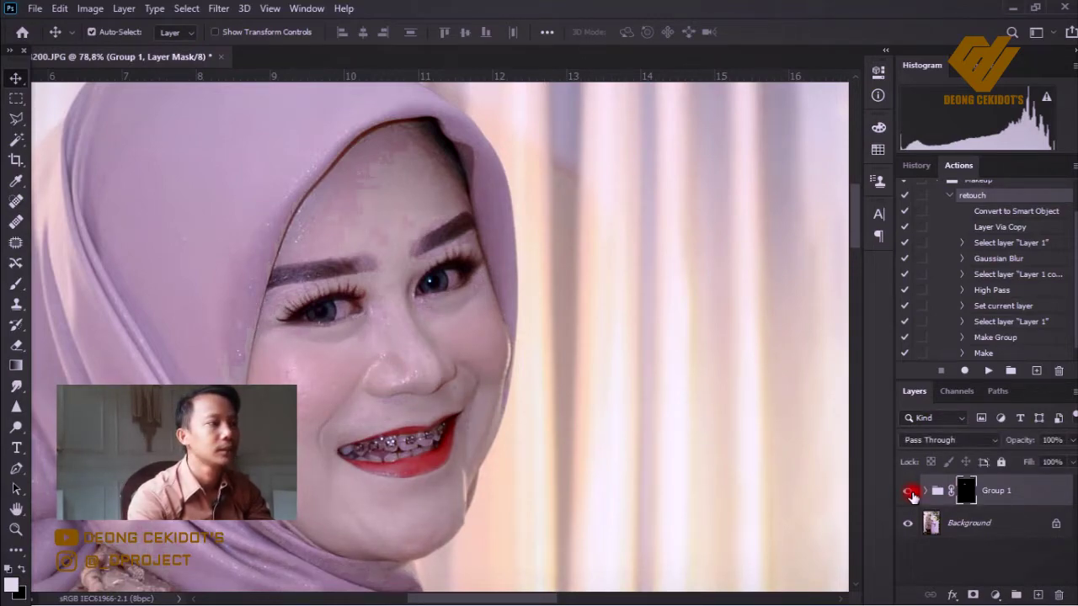
{"action": "left_click", "coordinate": [912, 494]}
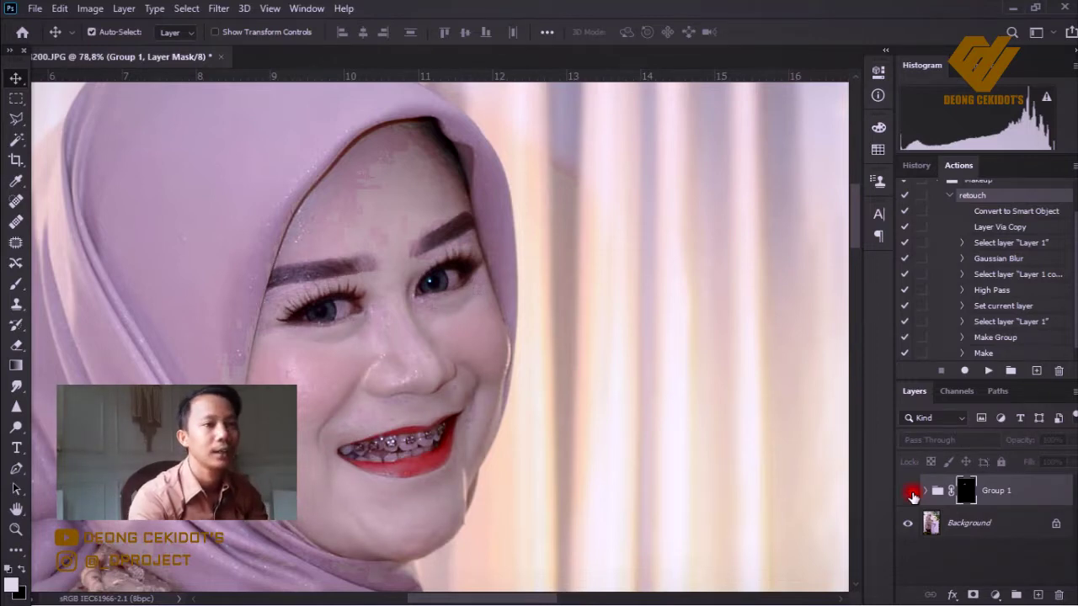
{"action": "left_click", "coordinate": [912, 494]}
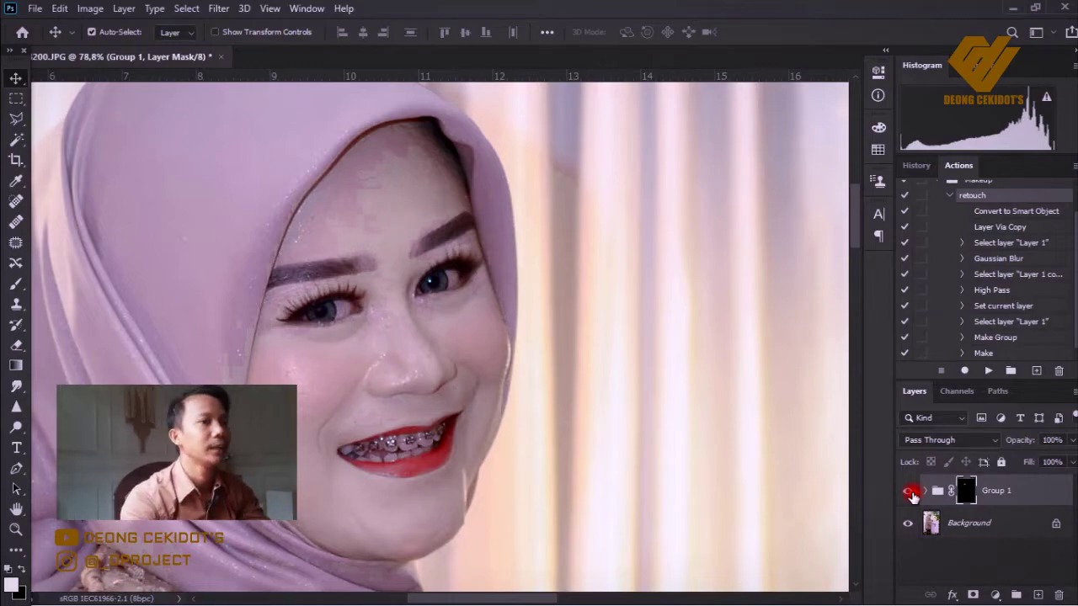
{"action": "scroll", "coordinate": [462, 290], "scroll_direction": "down", "scroll_amount": 5}
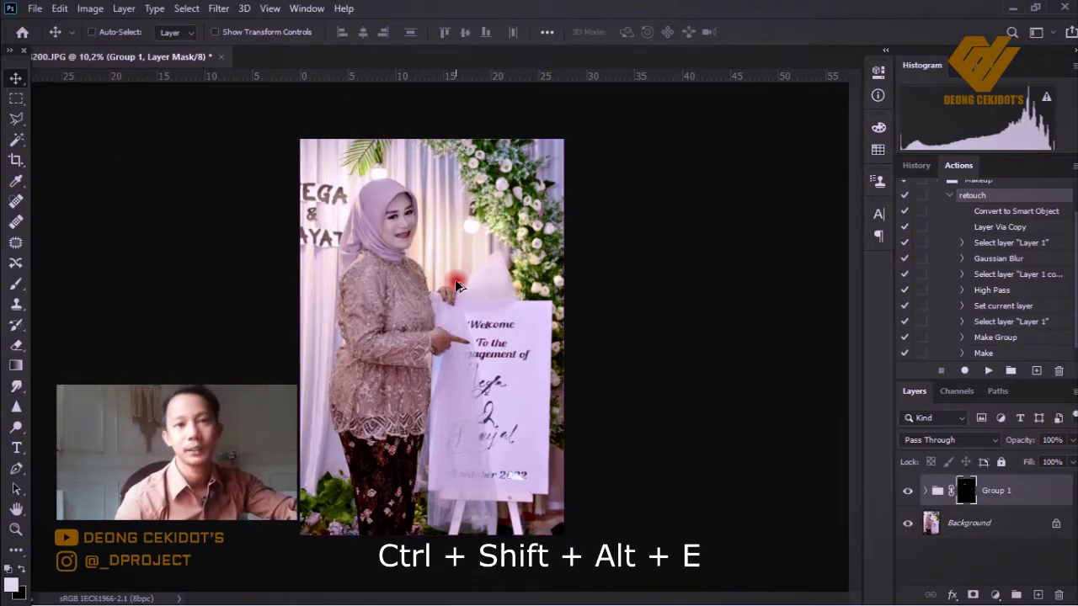
Stamp all visible layers into a new Layer 2 with Ctrl+Shift+Alt+E and show History
{"action": "key", "text": "ctrl+shift+alt+e"}
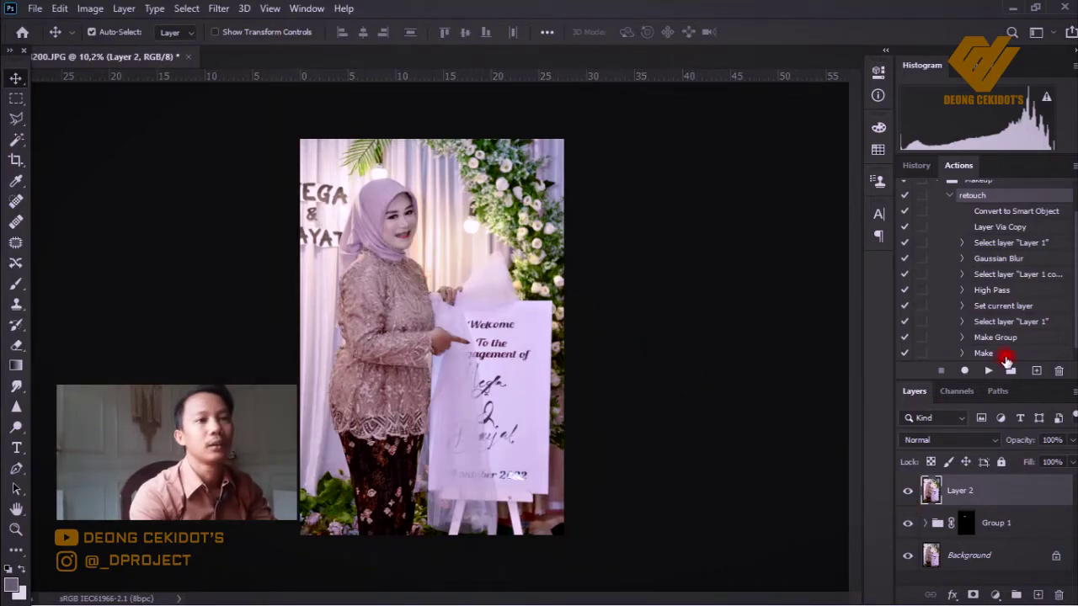
{"action": "left_click", "coordinate": [916, 165]}
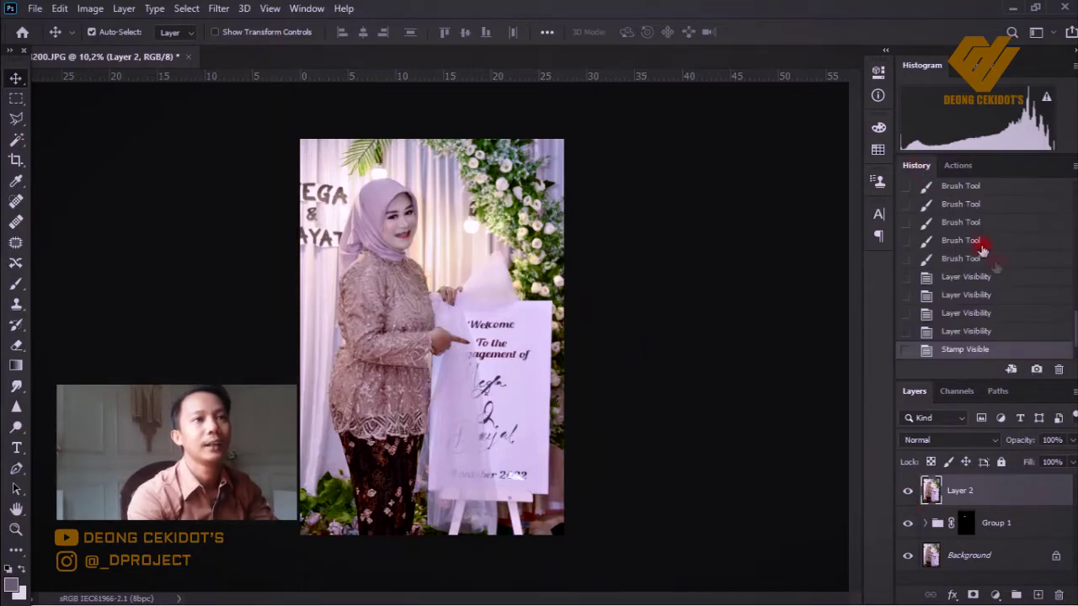
{"action": "scroll", "coordinate": [995, 264], "scroll_direction": "up", "scroll_amount": 5}
{"action": "scroll", "coordinate": [995, 264], "scroll_direction": "up", "scroll_amount": 5}
{"action": "scroll", "coordinate": [995, 265], "scroll_direction": "up", "scroll_amount": 5}
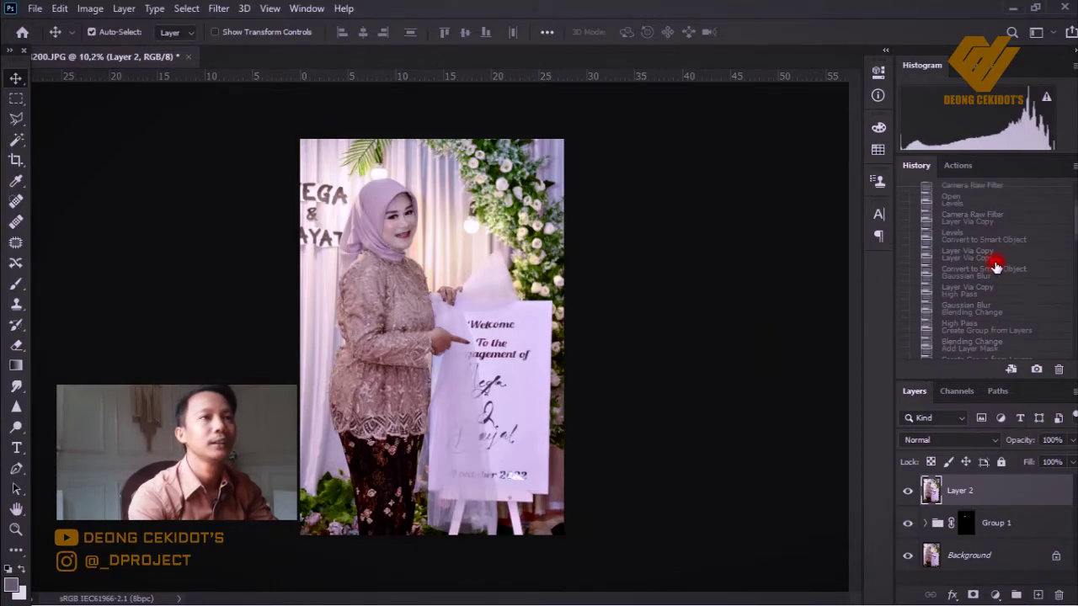
{"action": "scroll", "coordinate": [995, 265], "scroll_direction": "up", "scroll_amount": 5}
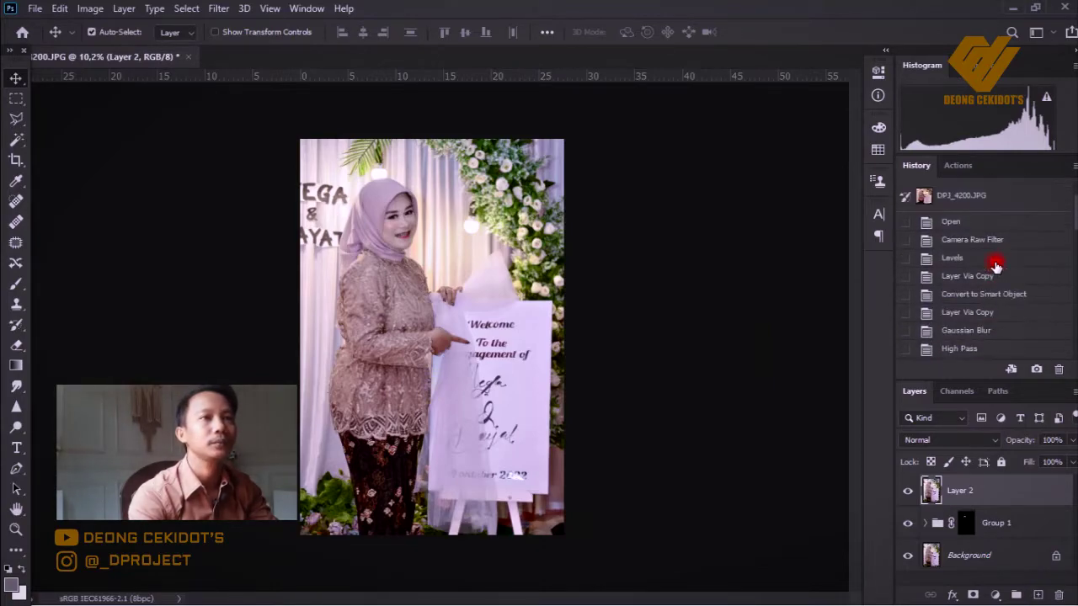
Compare against the original snapshot, then return to the Stamp Visible state
{"action": "left_click", "coordinate": [983, 196]}
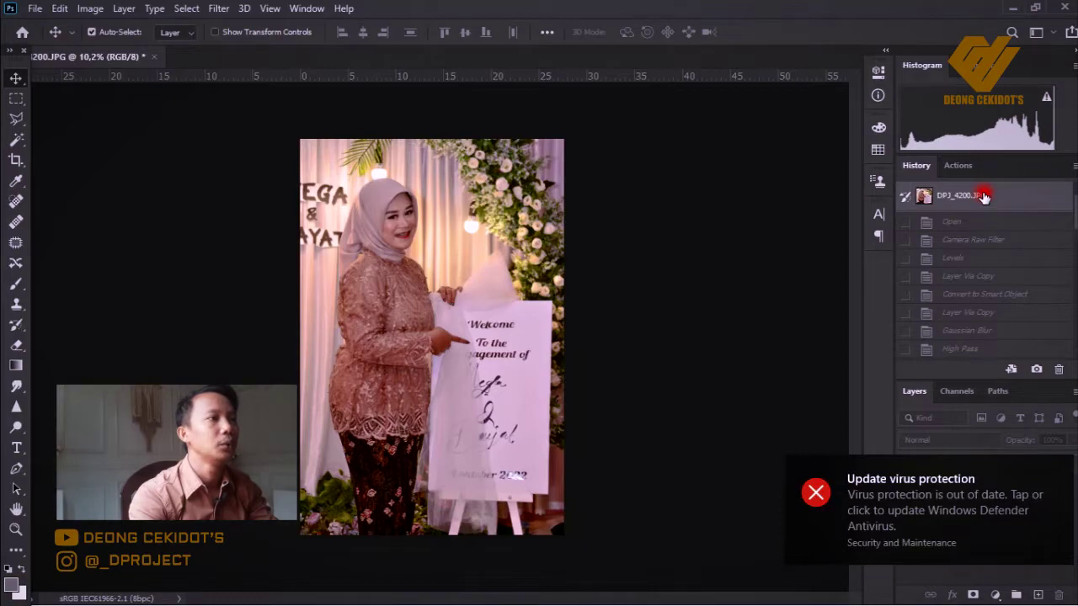
{"action": "left_click", "coordinate": [1060, 472]}
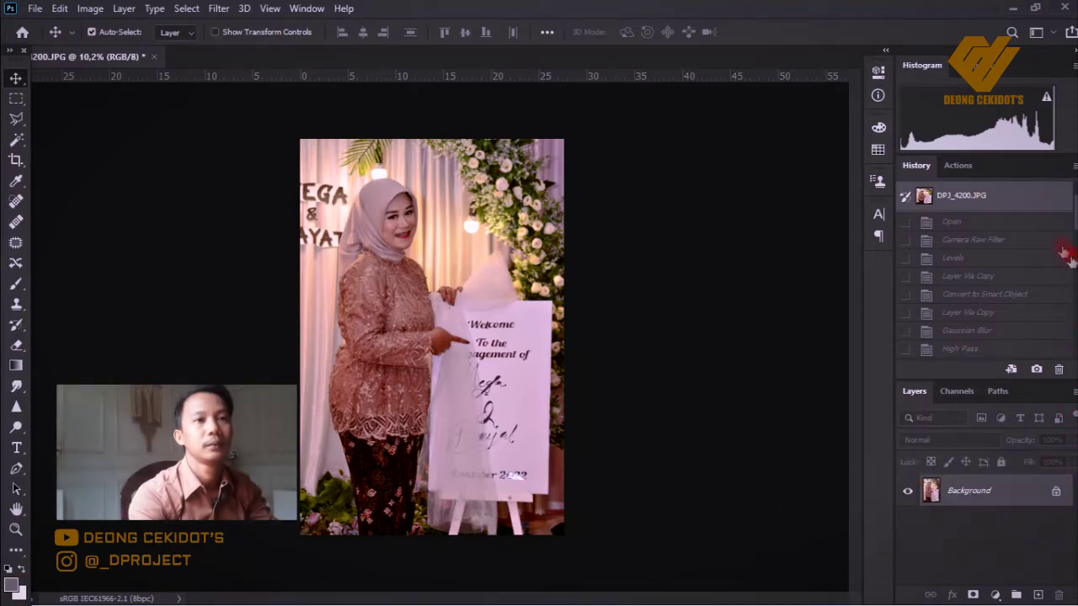
{"action": "left_click_drag", "start_coordinate": [1076, 208], "coordinate": [1076, 327]}
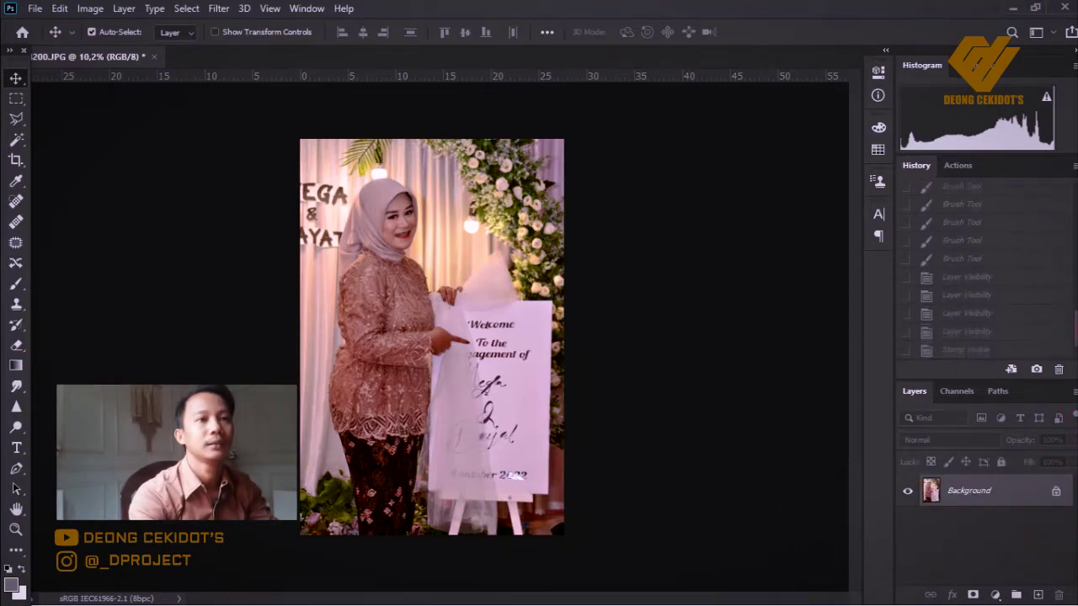
{"action": "left_click", "coordinate": [1008, 352]}
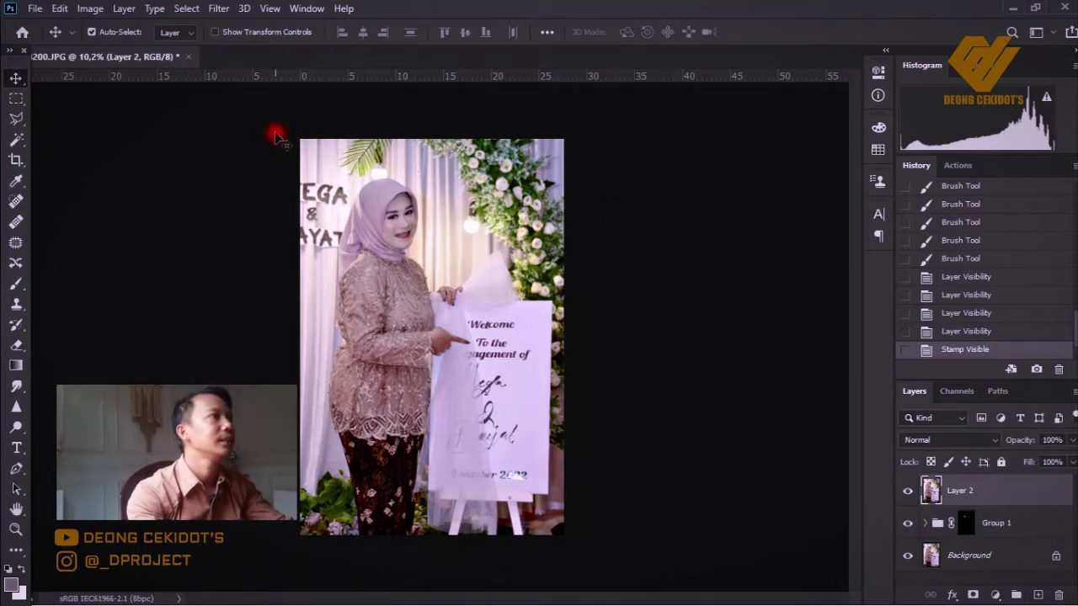
Convert Layer 2 to a smart object for smart filters
{"action": "left_click", "coordinate": [219, 10]}
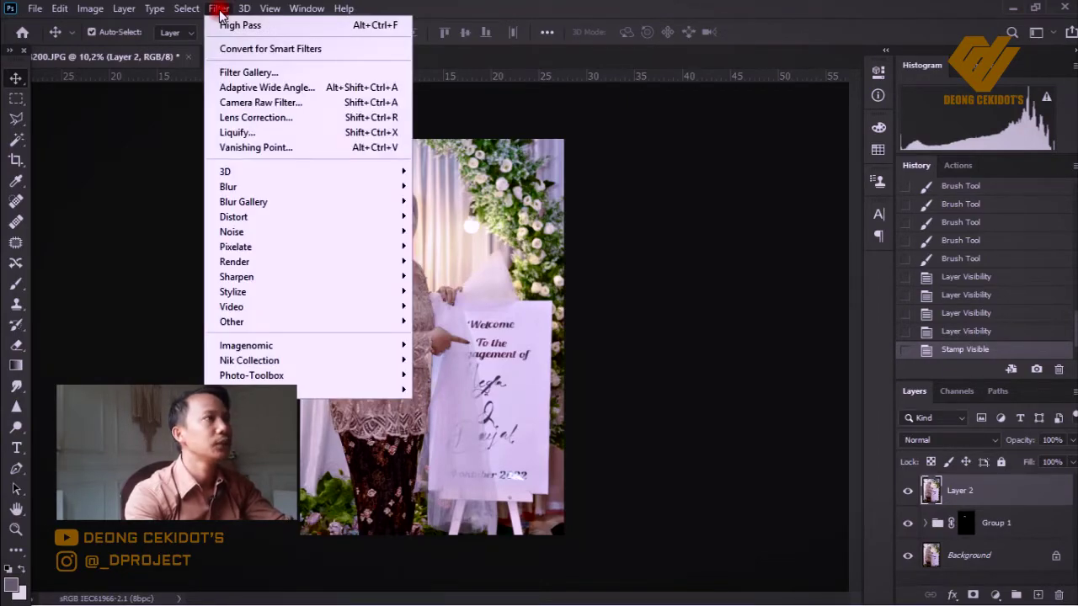
{"action": "left_click", "coordinate": [245, 49]}
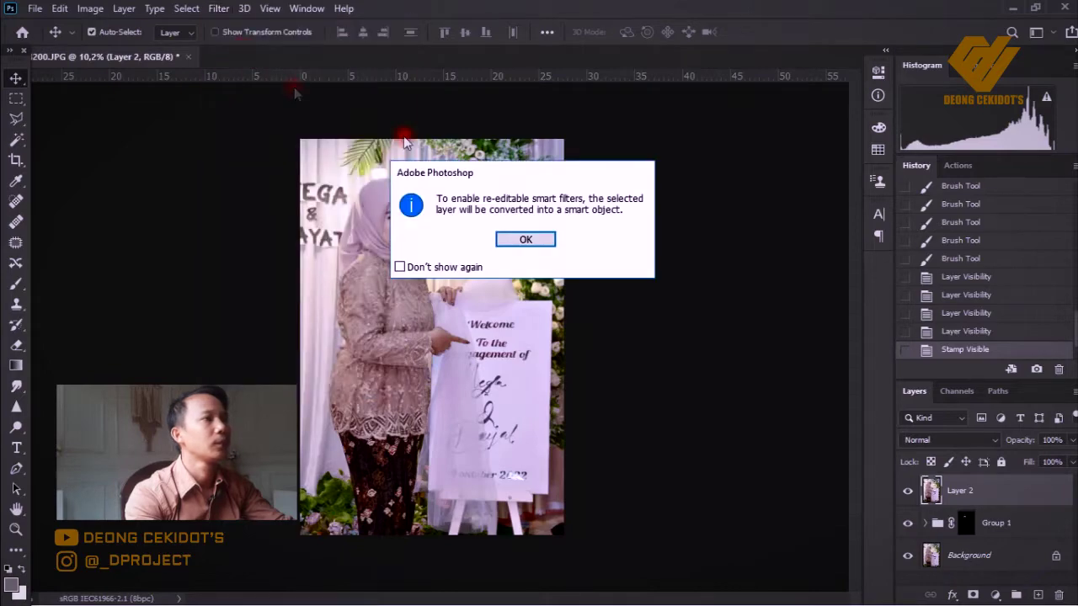
{"action": "left_click", "coordinate": [524, 238]}
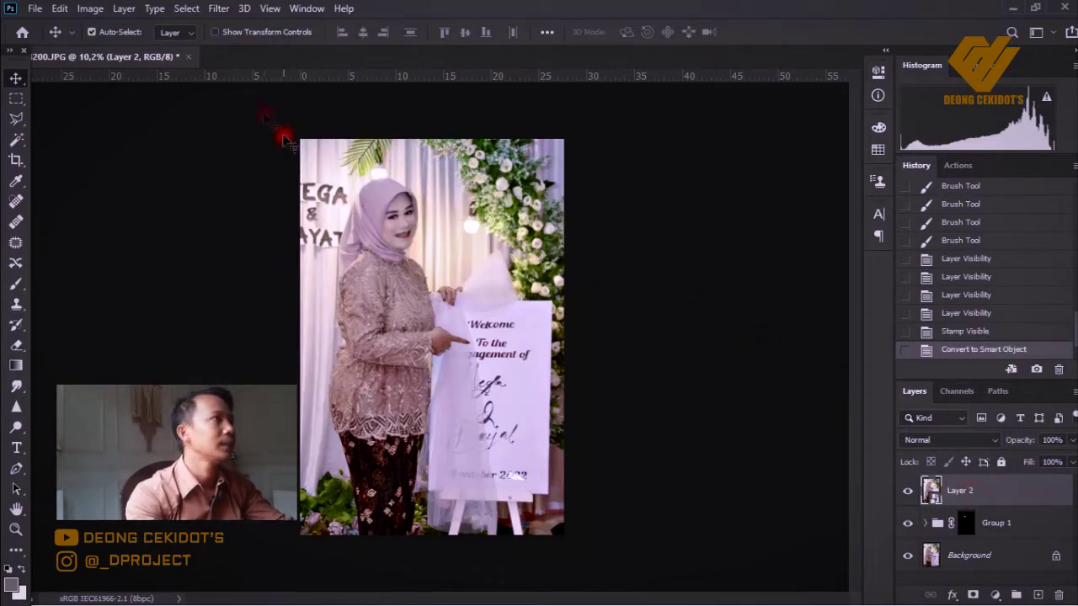
Apply a Gaussian Blur of radius 3,6 pixels and target its filter mask
{"action": "left_click", "coordinate": [224, 9]}
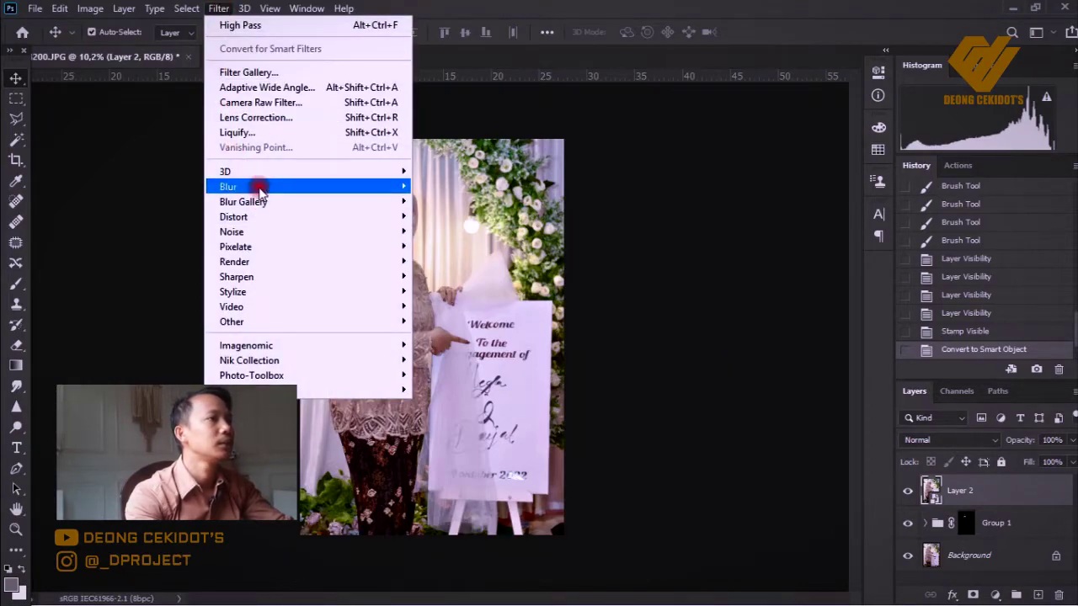
{"action": "mouse_move", "coordinate": [229, 186]}
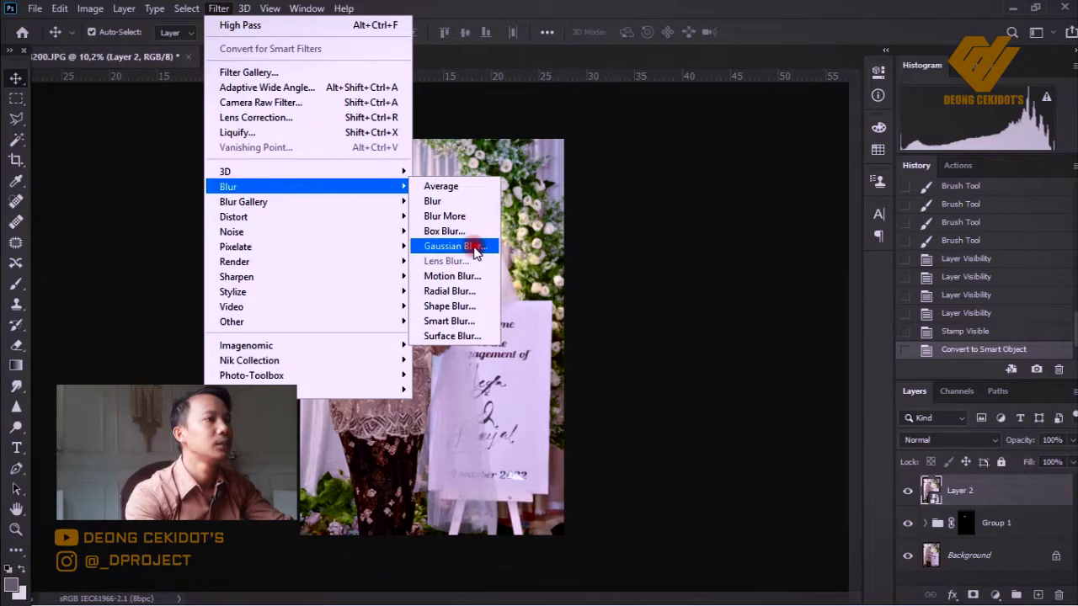
{"action": "left_click", "coordinate": [477, 246]}
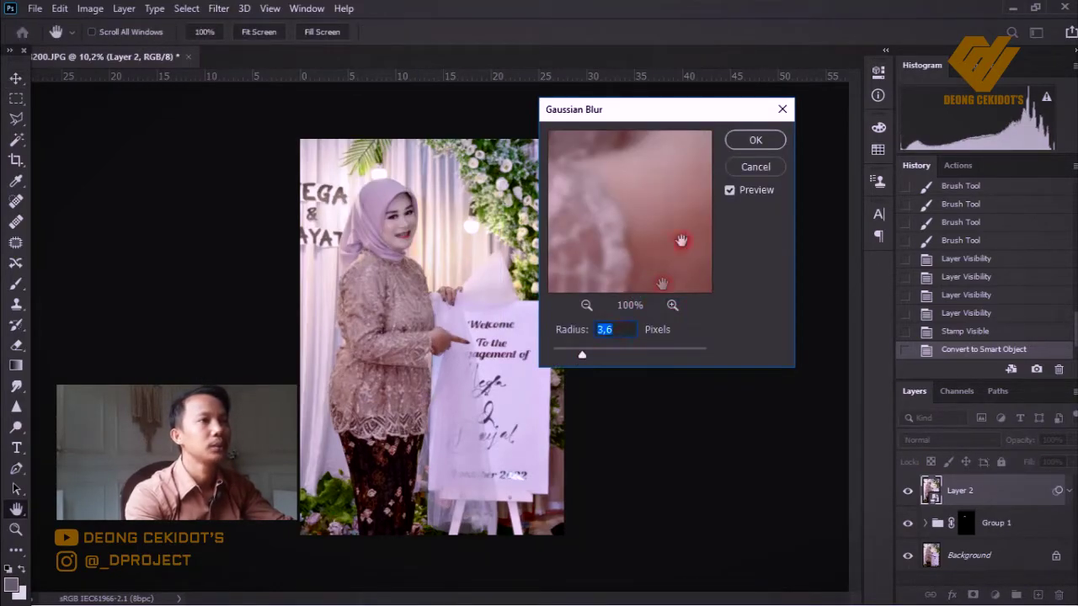
{"action": "left_click", "coordinate": [754, 139]}
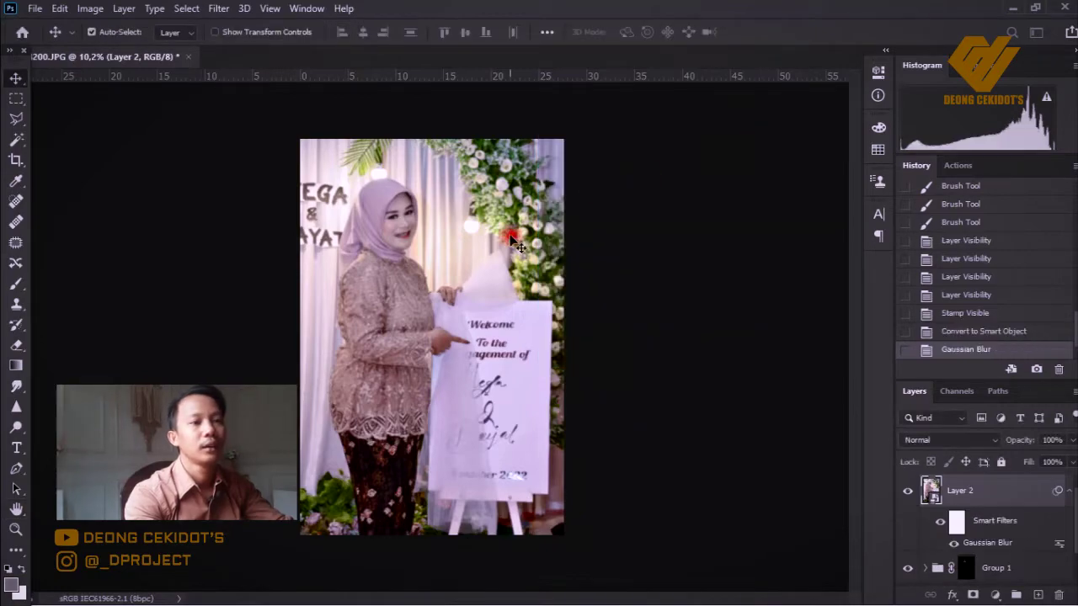
{"action": "left_click", "coordinate": [956, 524]}
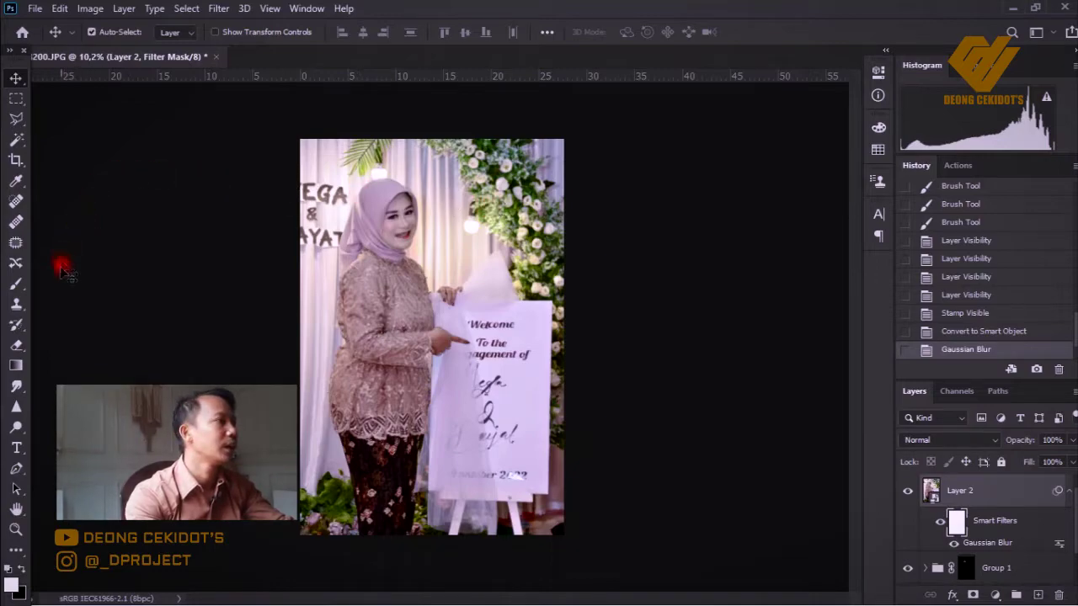
Choose the Gradient tool with black-to-white colours and the Radial Gradient shape
{"action": "left_click", "coordinate": [14, 368]}
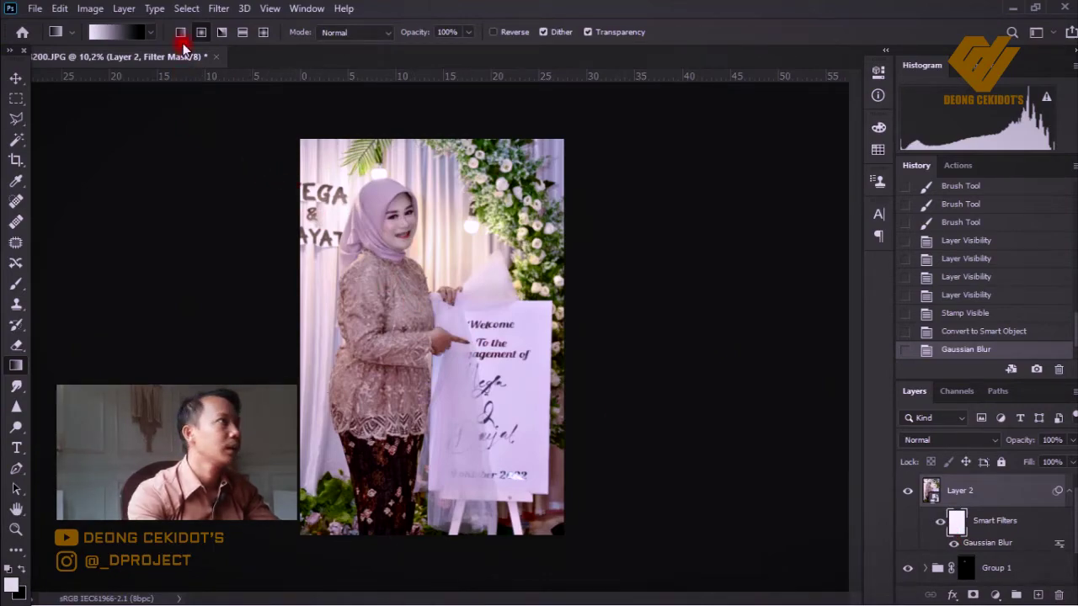
{"action": "left_click", "coordinate": [22, 571]}
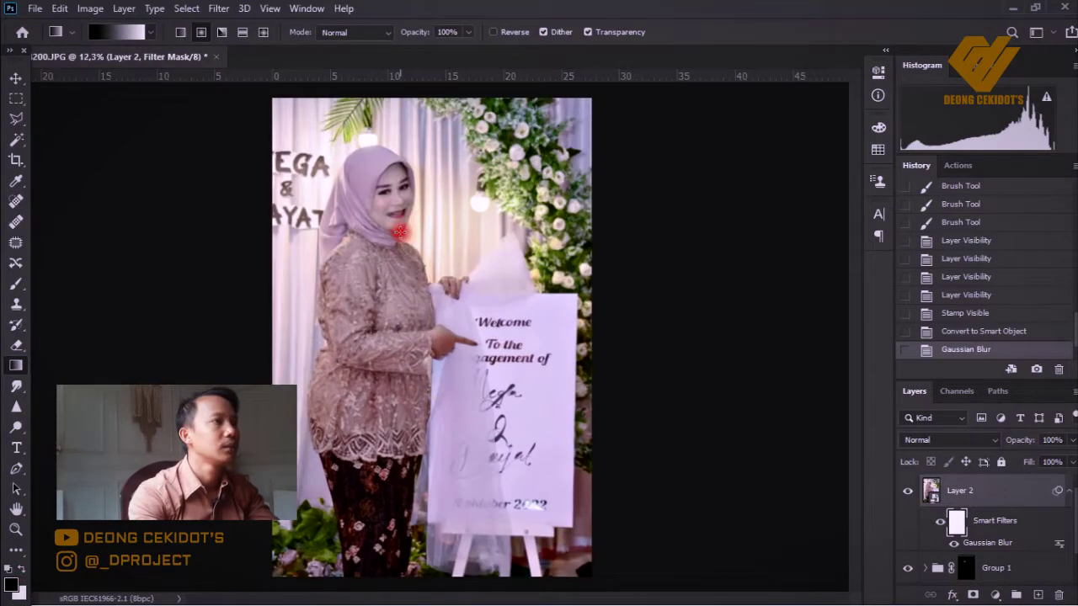
{"action": "scroll", "coordinate": [396, 234], "scroll_direction": "up", "scroll_amount": 4}
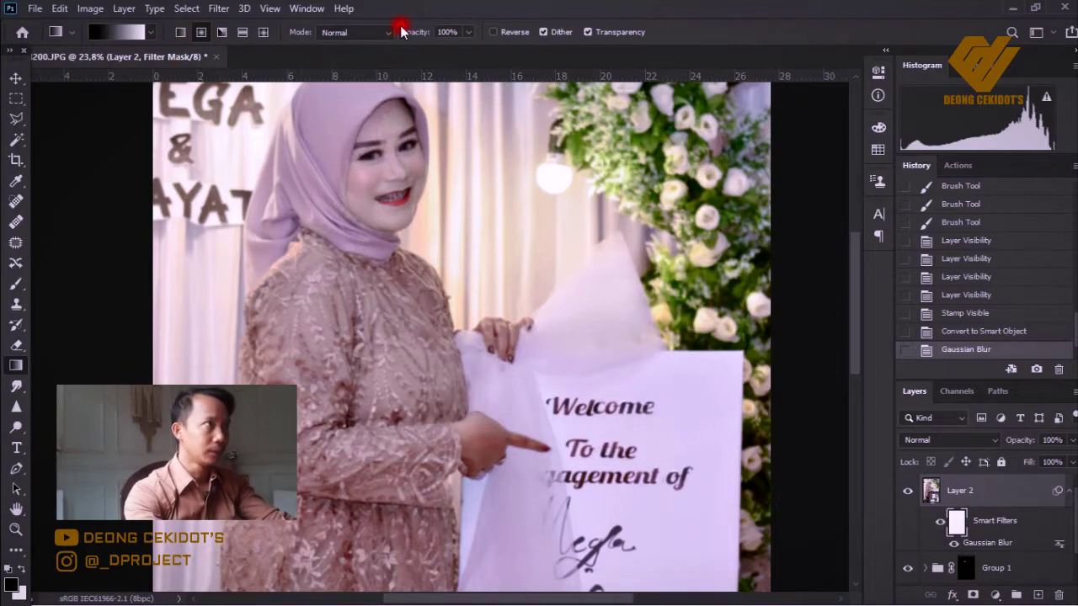
{"action": "left_click", "coordinate": [200, 32]}
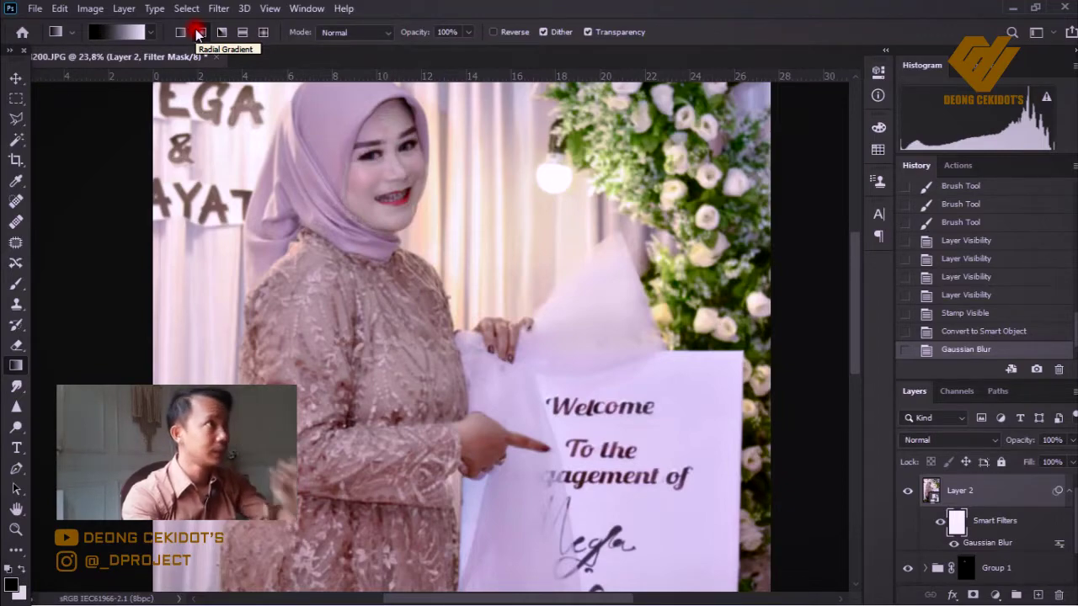
{"action": "left_click", "coordinate": [199, 32]}
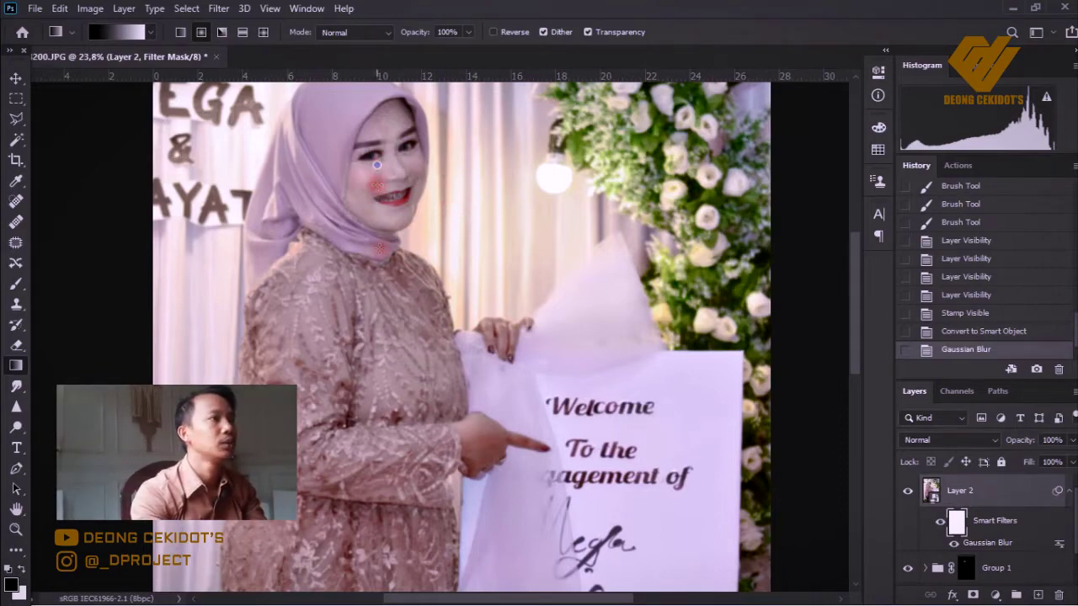
Draw radial gradients on the blur mask from her face to the bottom, keeping her sharp
{"action": "left_click_drag", "start_coordinate": [377, 165], "coordinate": [390, 556]}
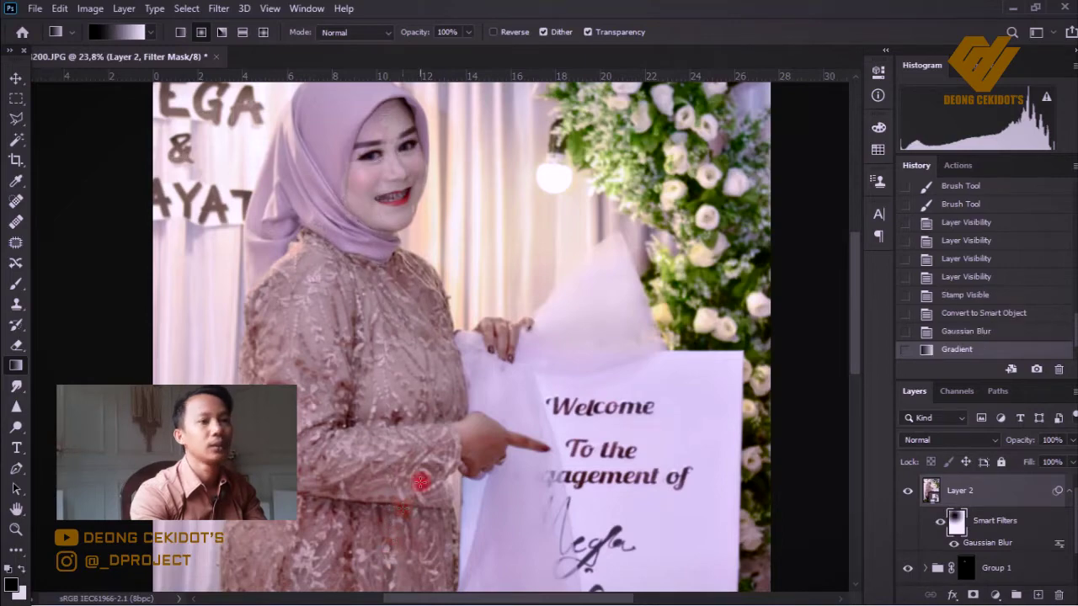
{"action": "left_click_drag", "start_coordinate": [378, 164], "coordinate": [391, 558]}
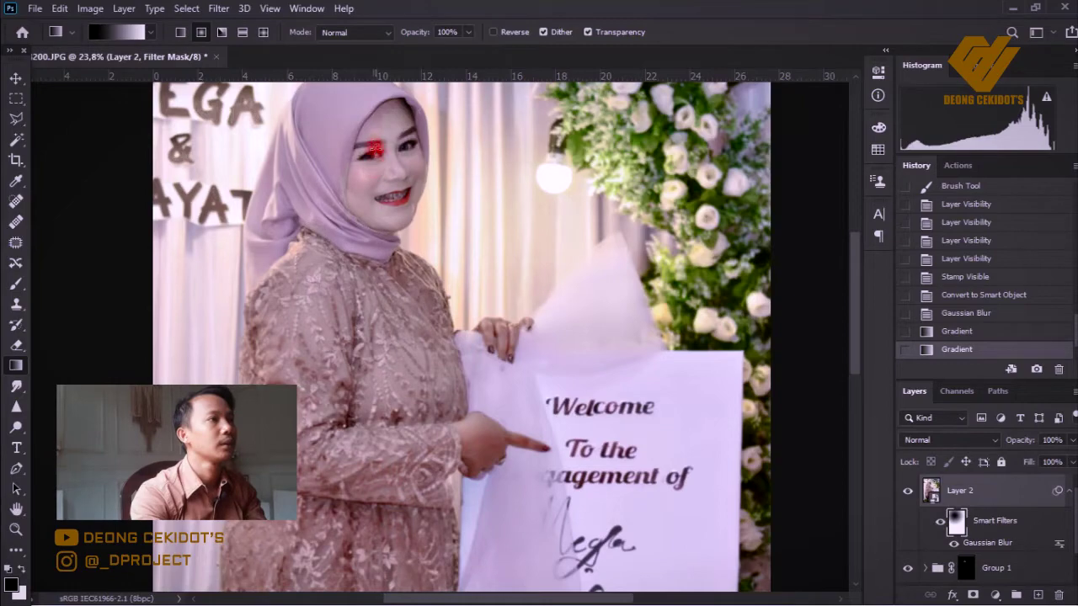
{"action": "left_click_drag", "start_coordinate": [372, 149], "coordinate": [391, 561]}
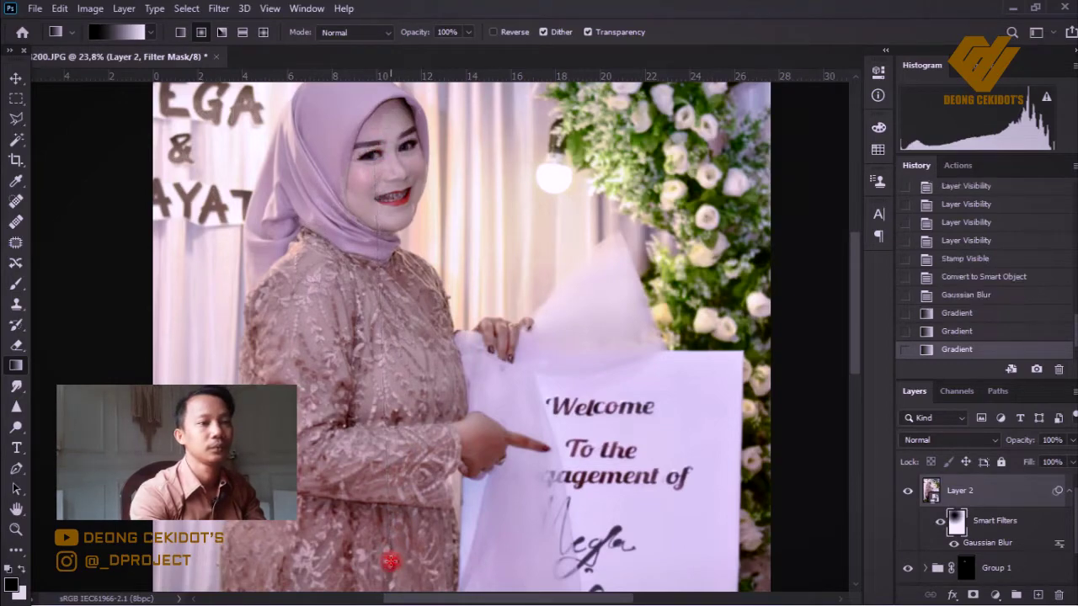
{"action": "left_click_drag", "start_coordinate": [383, 154], "coordinate": [400, 571]}
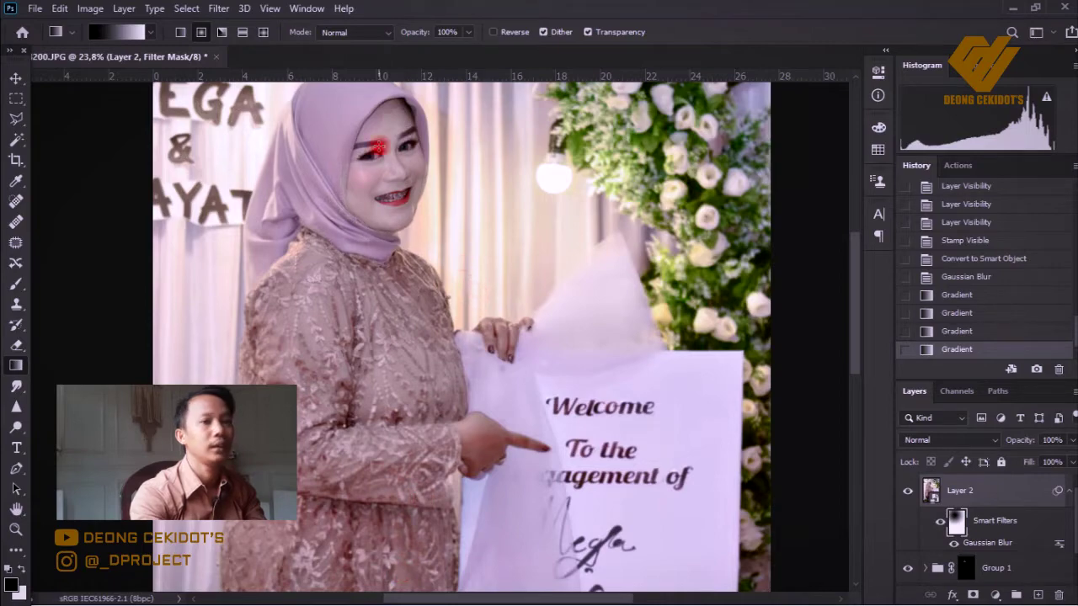
{"action": "left_click_drag", "start_coordinate": [379, 144], "coordinate": [362, 556]}
{"action": "scroll", "coordinate": [400, 291], "scroll_direction": "down", "scroll_amount": 3}
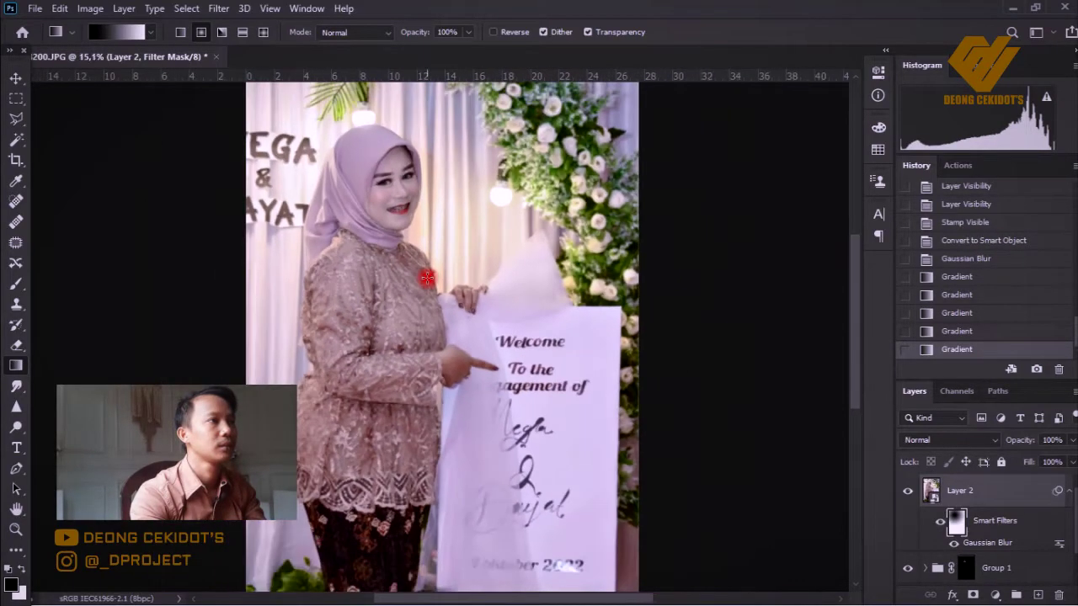
{"action": "left_click_drag", "start_coordinate": [392, 182], "coordinate": [376, 560]}
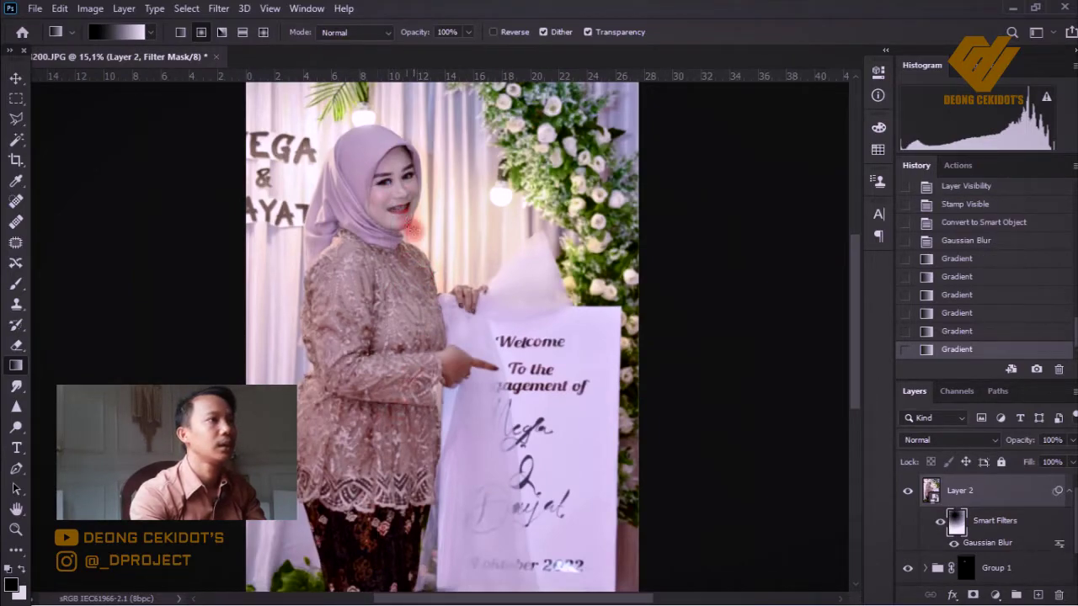
{"action": "left_click_drag", "start_coordinate": [389, 184], "coordinate": [356, 568]}
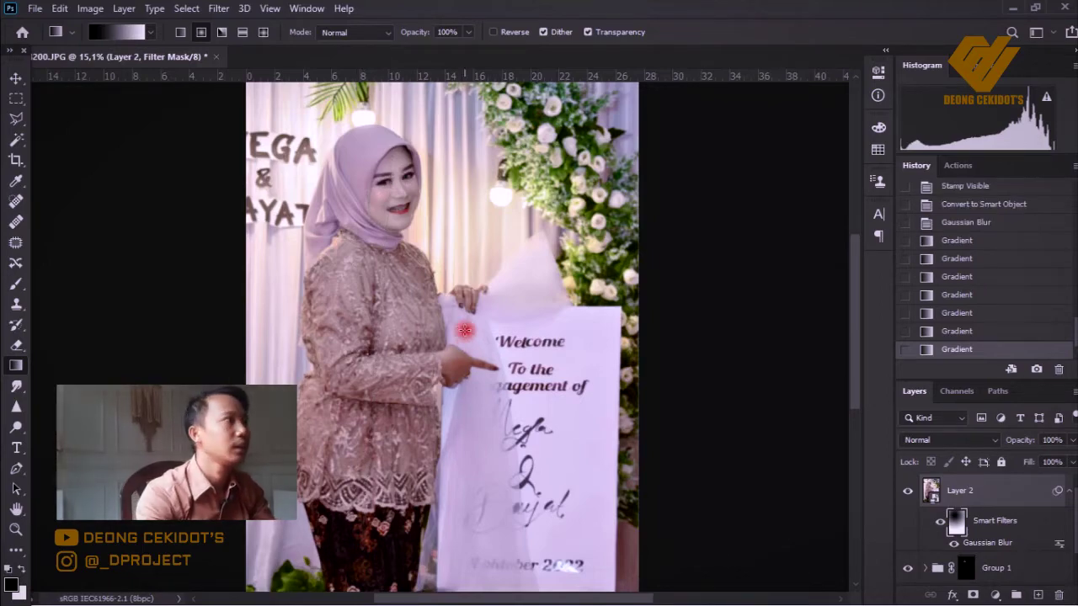
{"action": "key", "text": "v"}
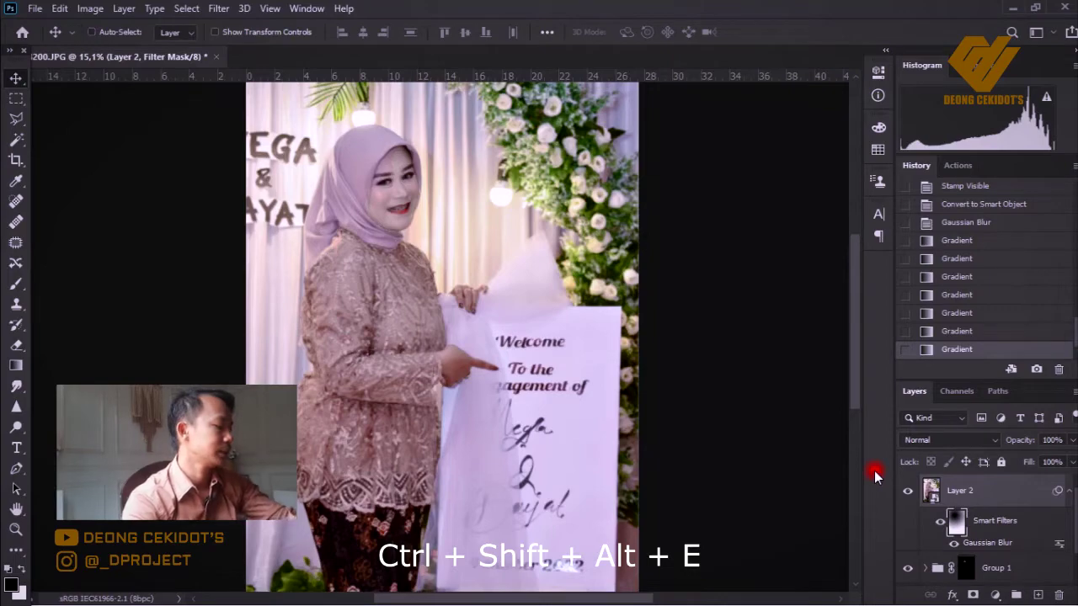
Stamp visible layers into Layer 3, compare with the original snapshot, and zoom out
{"action": "key", "text": "ctrl+shift+alt+e"}
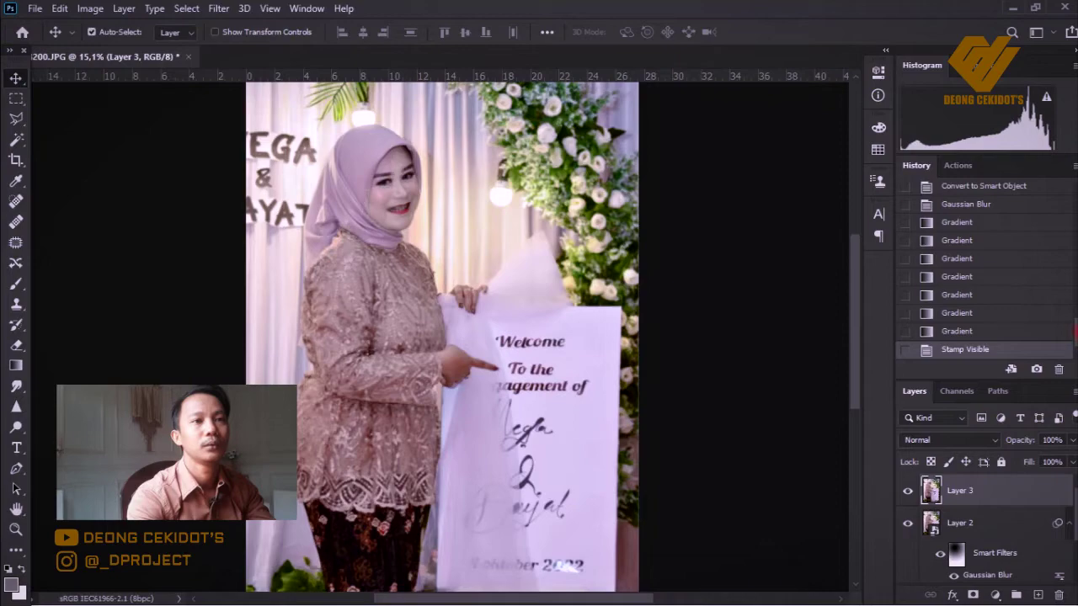
{"action": "scroll", "coordinate": [1076, 331], "scroll_direction": "up", "scroll_amount": 5}
{"action": "left_click", "coordinate": [974, 203]}
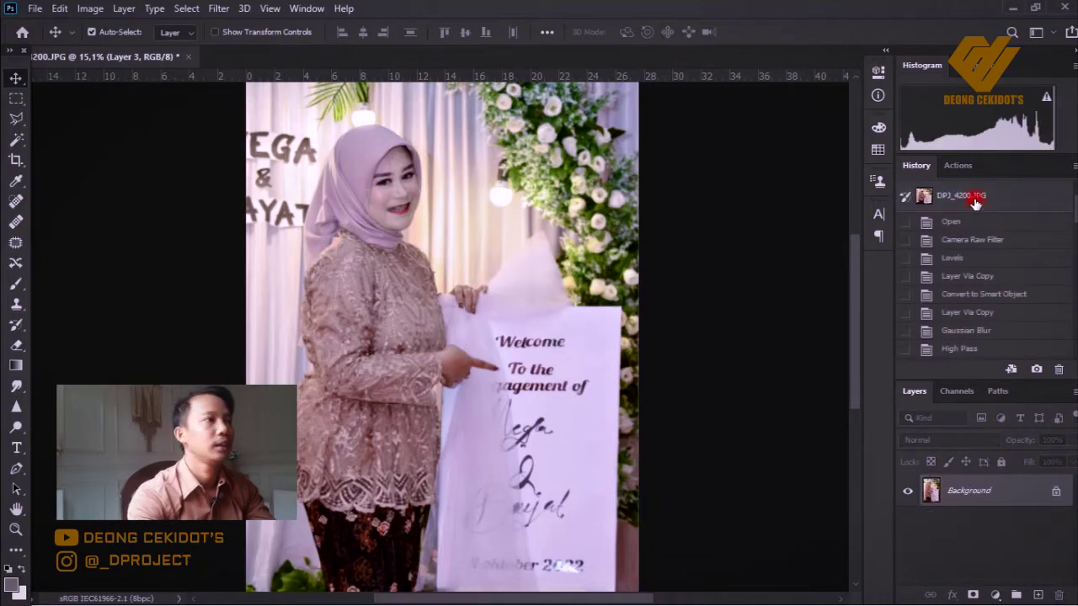
{"action": "scroll", "coordinate": [985, 269], "scroll_direction": "down", "scroll_amount": 5}
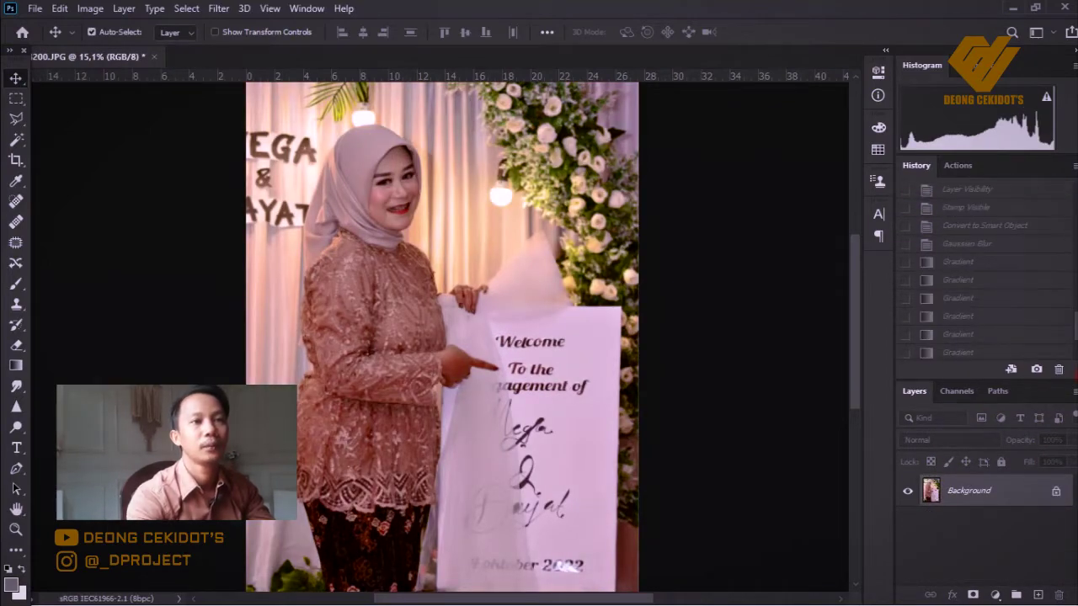
{"action": "left_click_drag", "start_coordinate": [1075, 328], "coordinate": [1075, 345]}
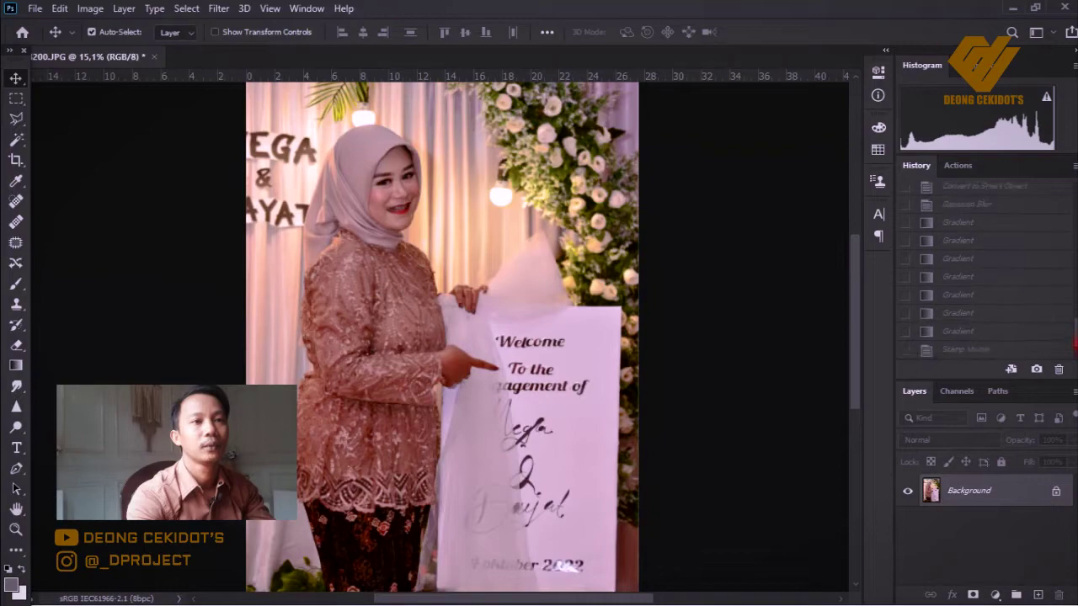
{"action": "left_click", "coordinate": [984, 349]}
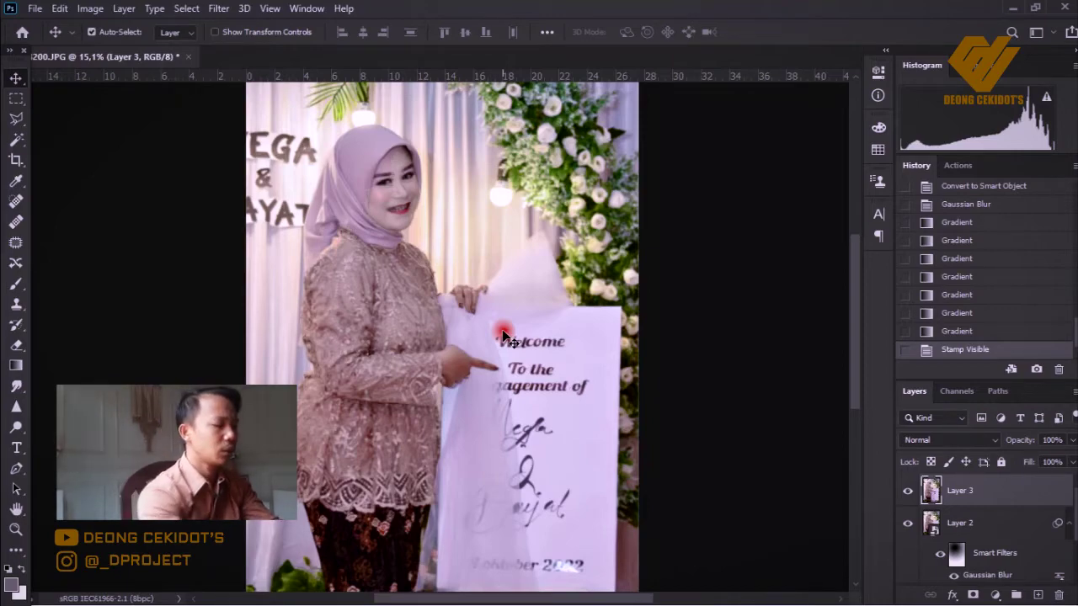
{"action": "key", "text": "ctrl+minus"}
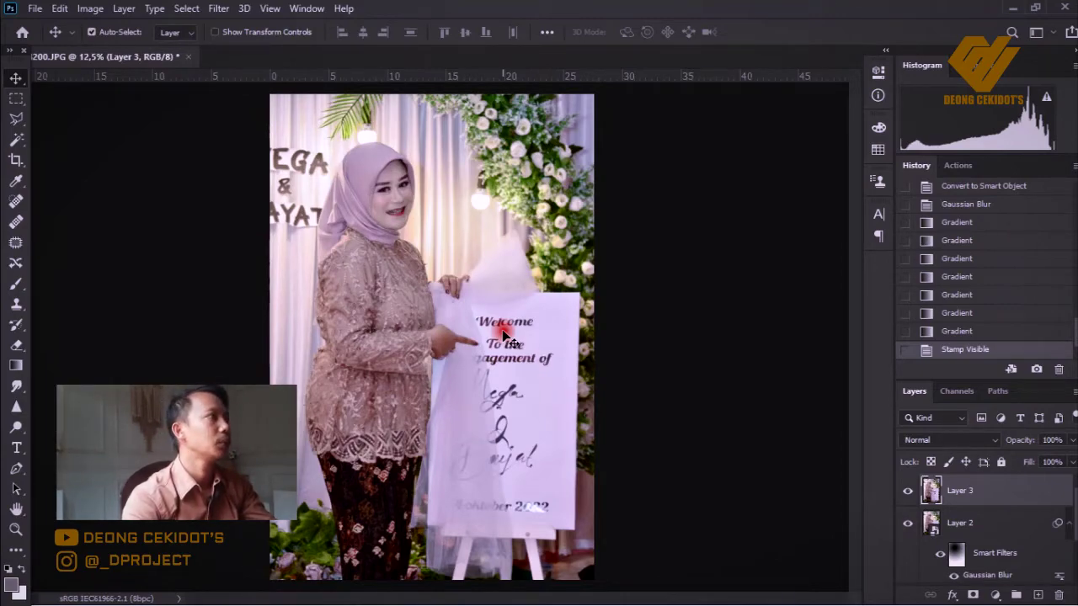
Crop the portrait to 10 × 15 cm at 300 px/in and fit it to the window
{"action": "left_click", "coordinate": [16, 159]}
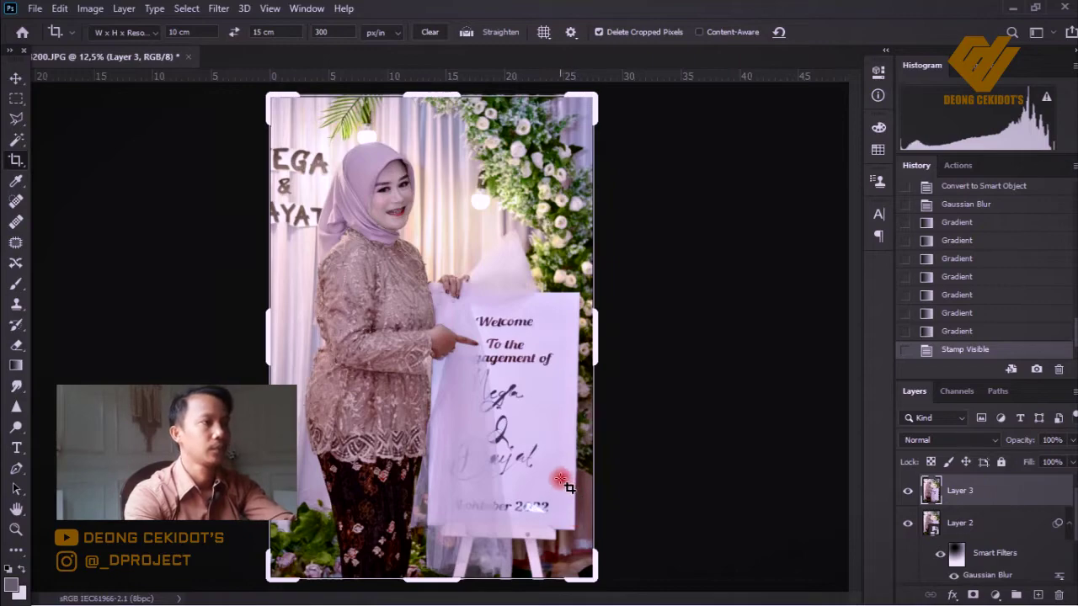
{"action": "left_click", "coordinate": [522, 423]}
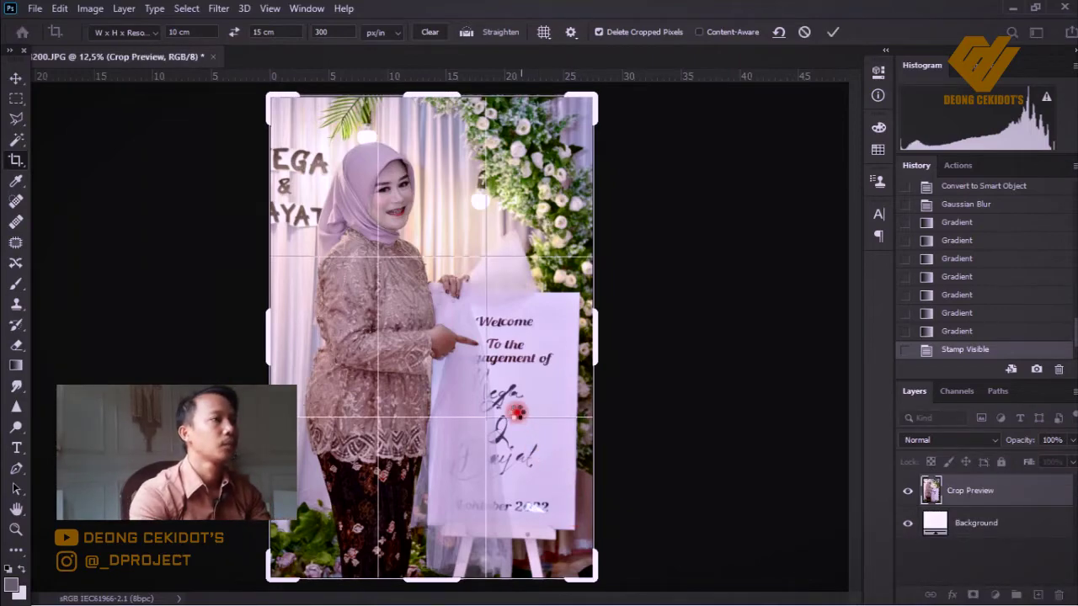
{"action": "key", "text": "Return"}
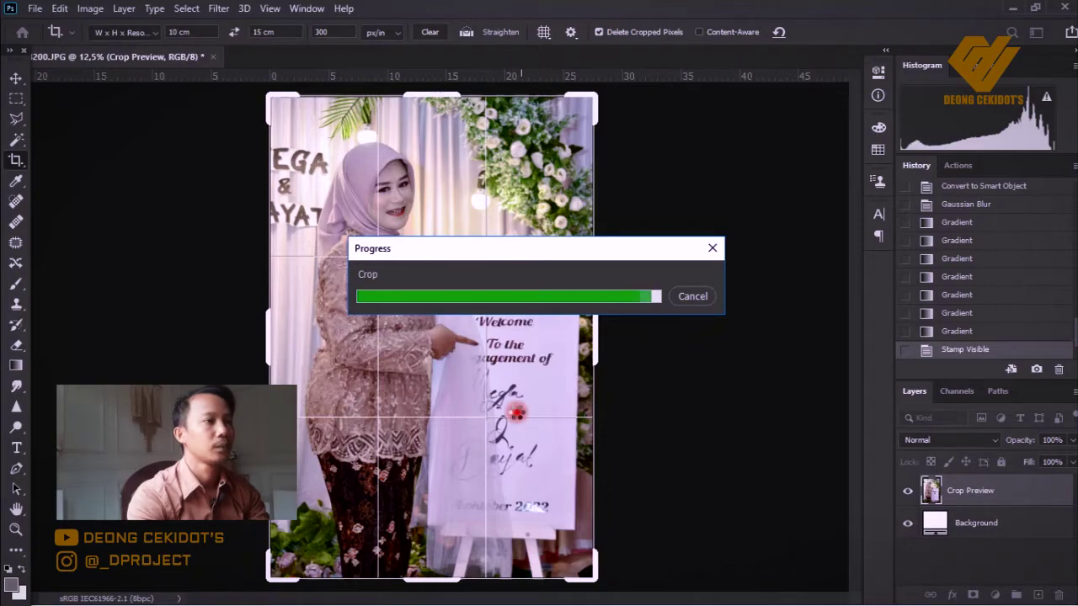
{"action": "left_click", "coordinate": [16, 77]}
{"action": "key", "text": "ctrl+0"}
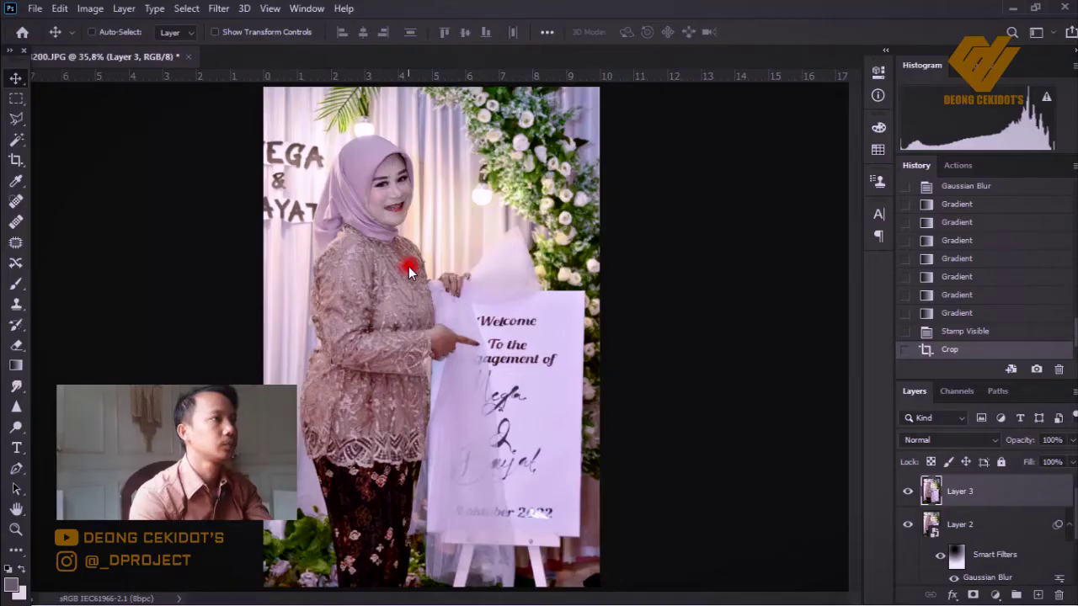
Save a copy as JPEG named 'Edit' at quality 12 Maximum, then close the document
{"action": "key", "text": "ctrl+shift+s"}
{"action": "left_click", "coordinate": [371, 319]}
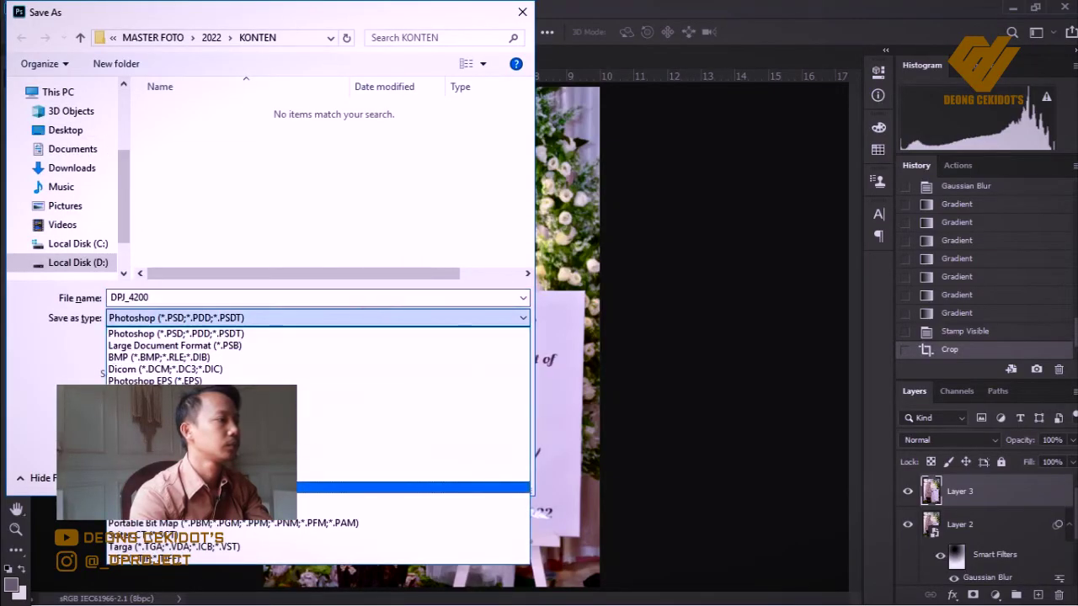
{"action": "left_click", "coordinate": [253, 416]}
{"action": "double_click", "coordinate": [264, 298]}
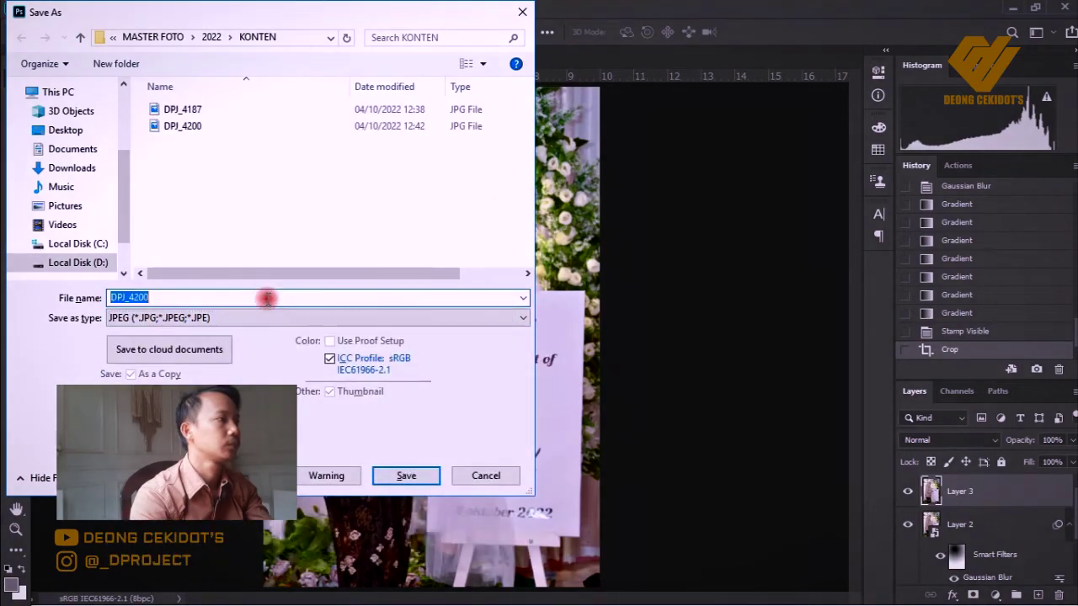
{"action": "type", "text": "E"}
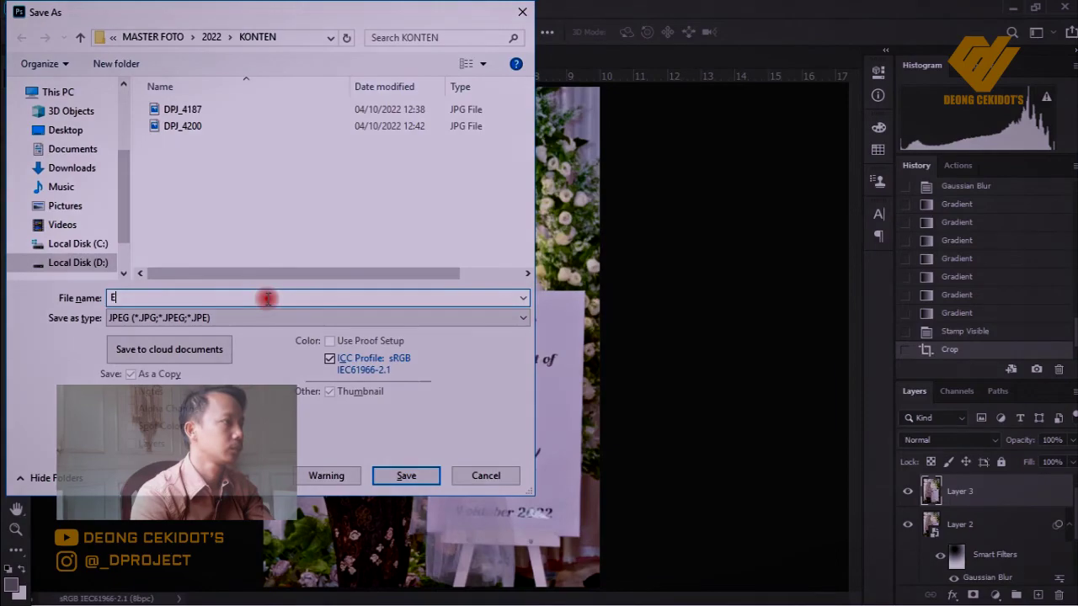
{"action": "type", "text": "dit"}
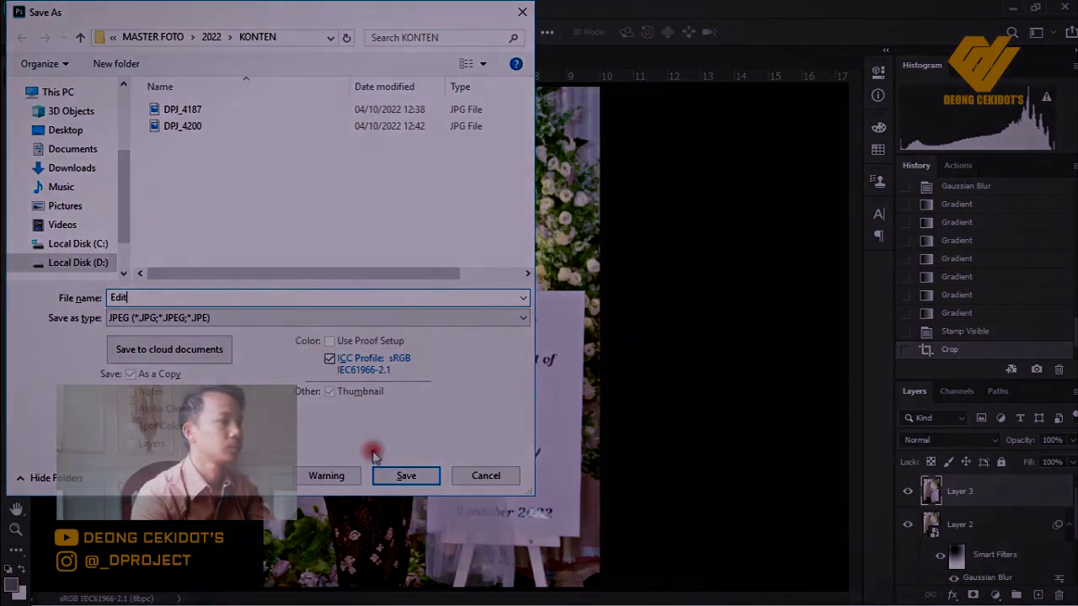
{"action": "left_click", "coordinate": [396, 476]}
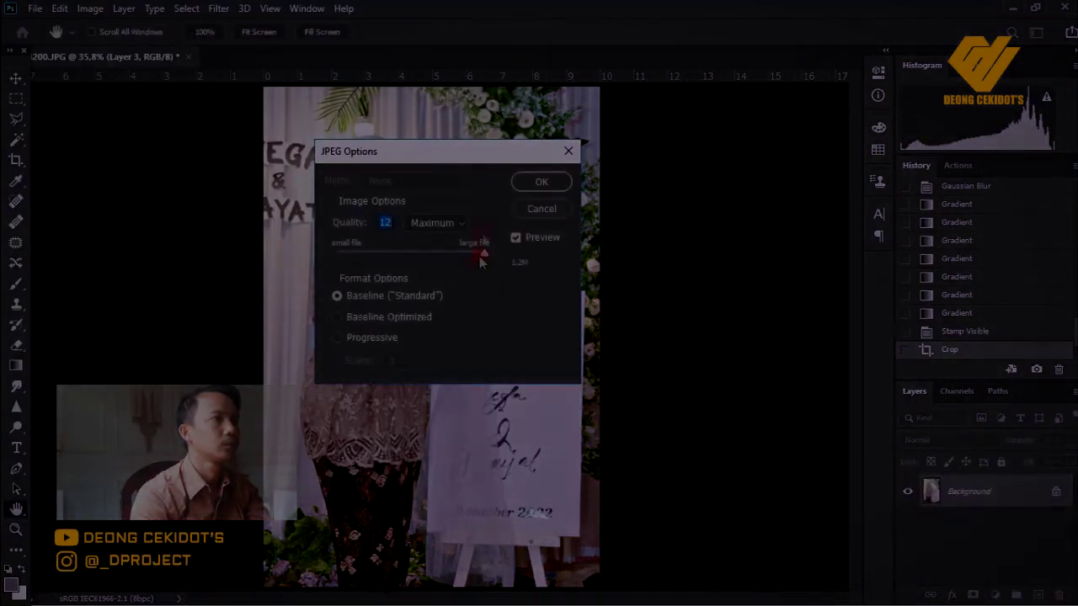
{"action": "left_click", "coordinate": [541, 180]}
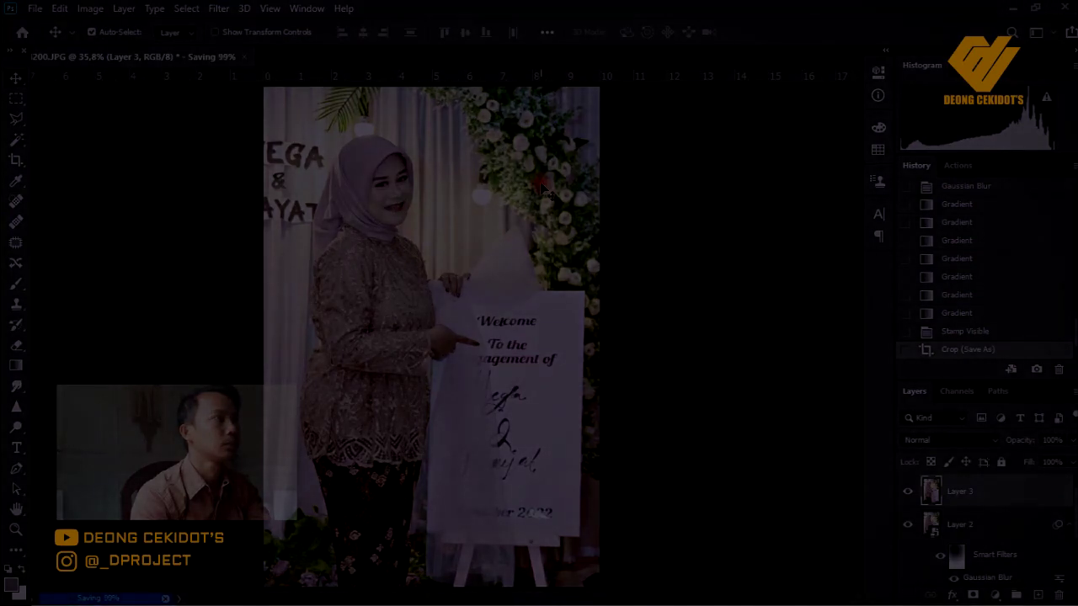
{"action": "left_click", "coordinate": [190, 68]}
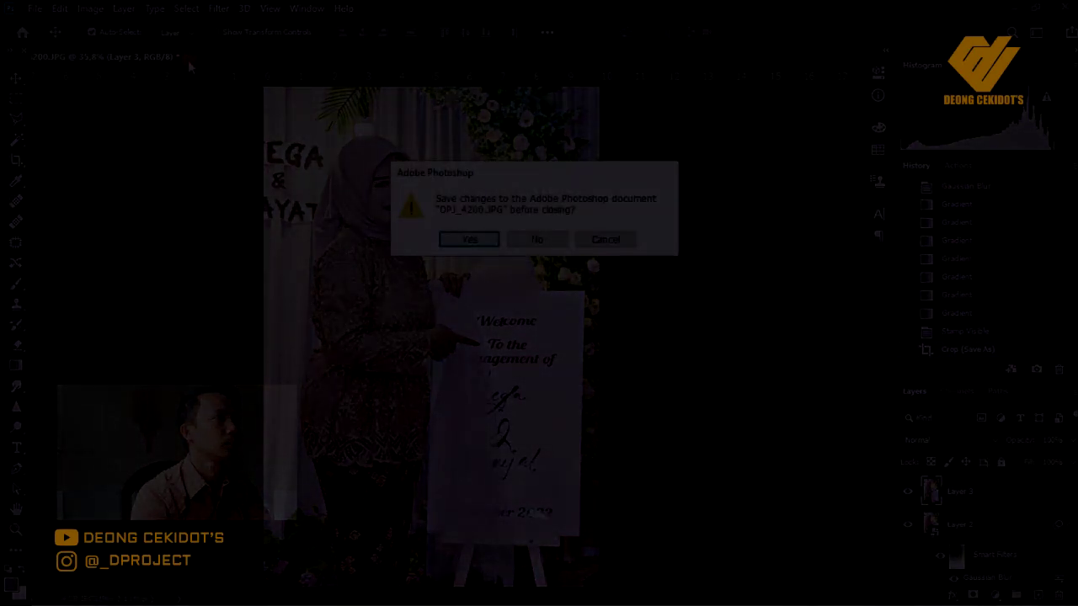